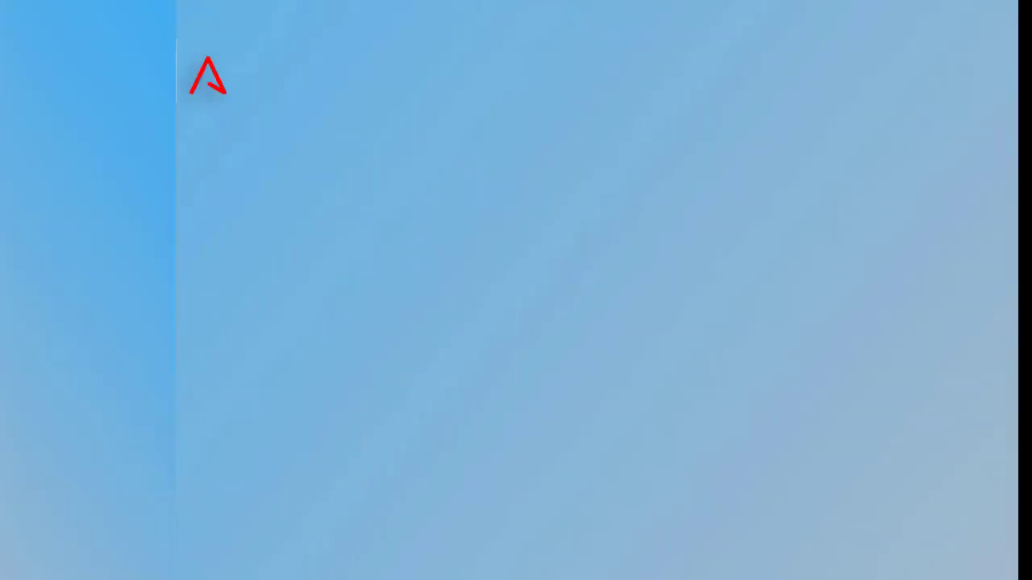
Launch Syncios Ultimate from its desktop shortcut and wait for the Google Pixel's overview
{"action": "left_click", "coordinate": [158, 80]}
{"action": "double_click", "coordinate": [157, 81]}
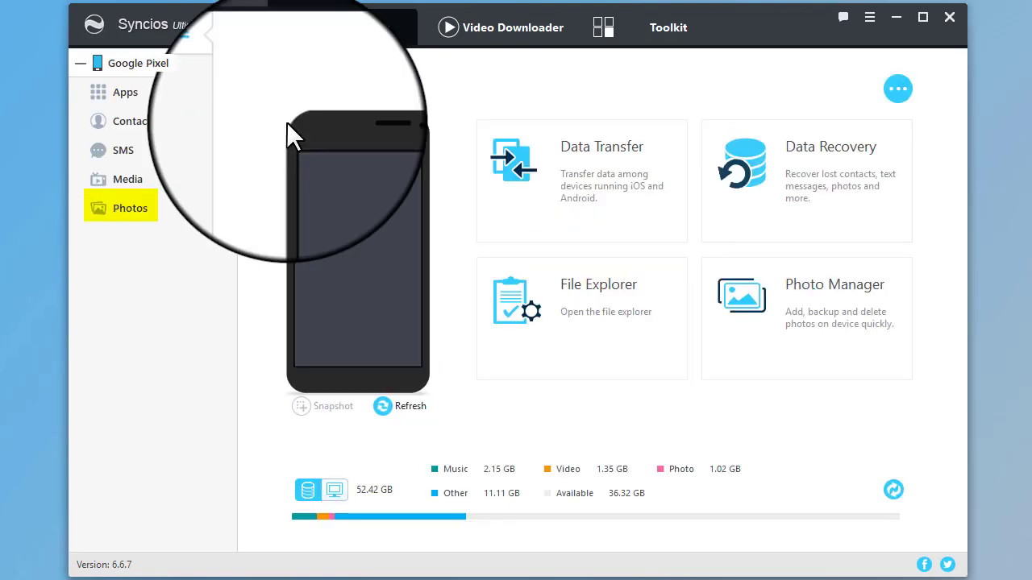
Open the Pixel's Sample Pictures album and start an import from Desktop\Daily work
{"action": "left_click", "coordinate": [184, 223]}
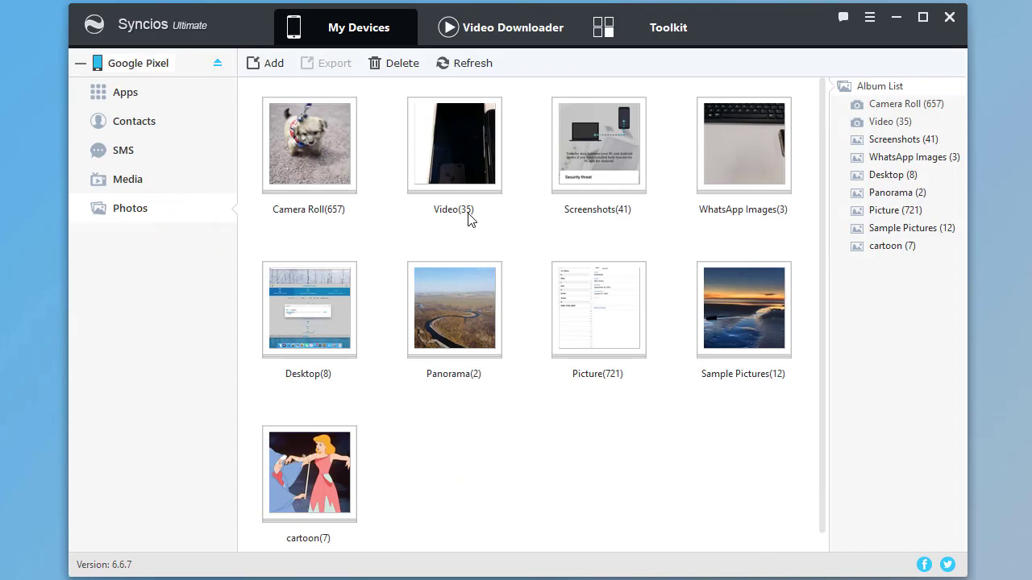
{"action": "left_click", "coordinate": [728, 279]}
{"action": "left_click", "coordinate": [378, 63]}
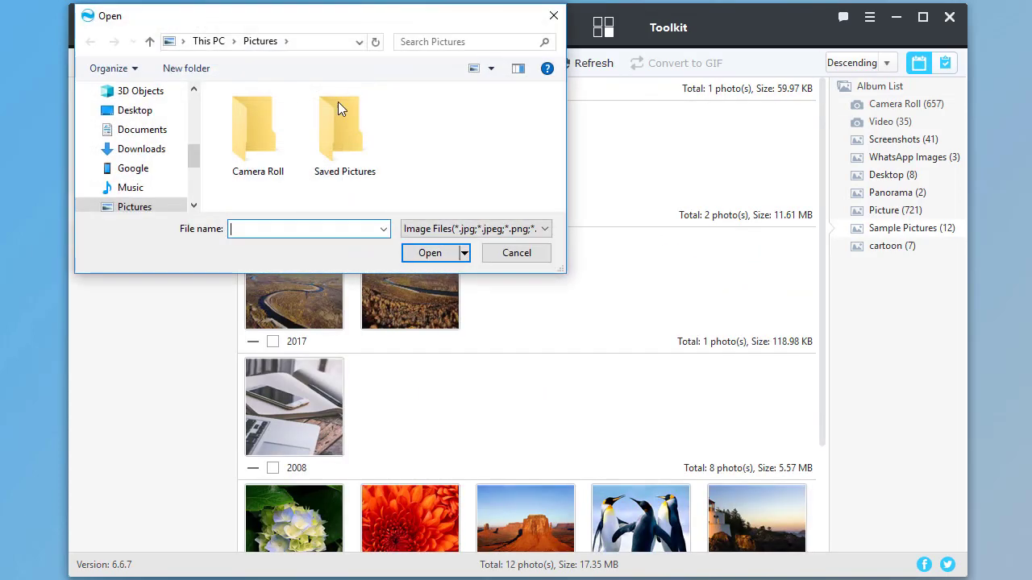
{"action": "left_click", "coordinate": [145, 117]}
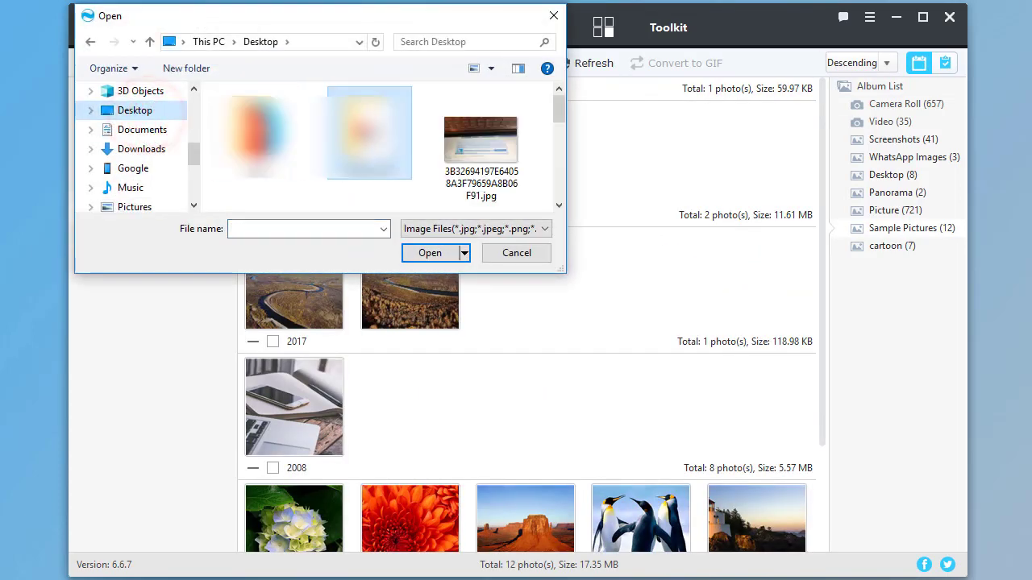
{"action": "double_click", "coordinate": [363, 133]}
Import the calendar and orange folder PNGs from the pictures\icon folder into the album
{"action": "scroll", "coordinate": [284, 158], "scroll_direction": "down", "scroll_amount": 1}
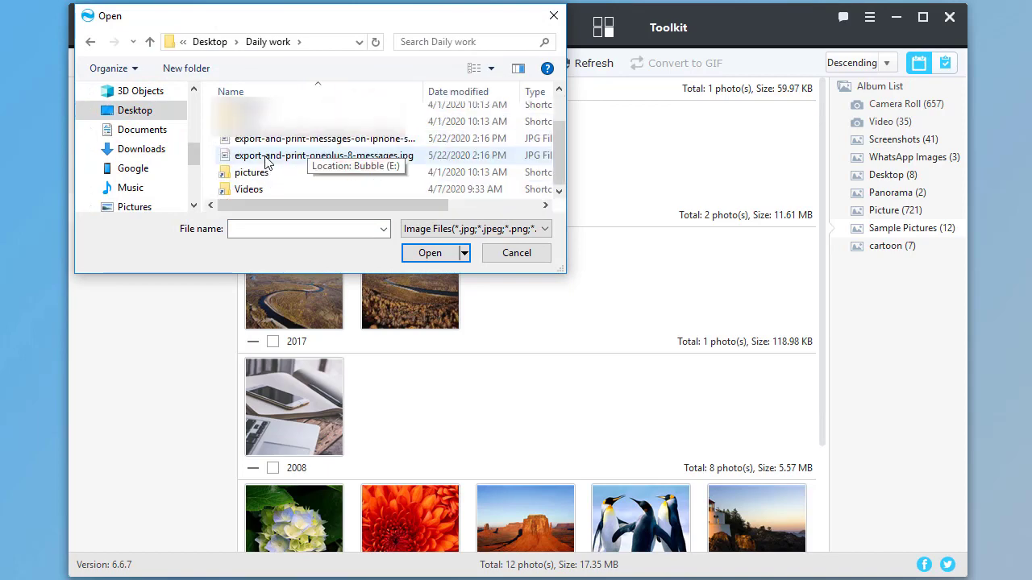
{"action": "double_click", "coordinate": [265, 173]}
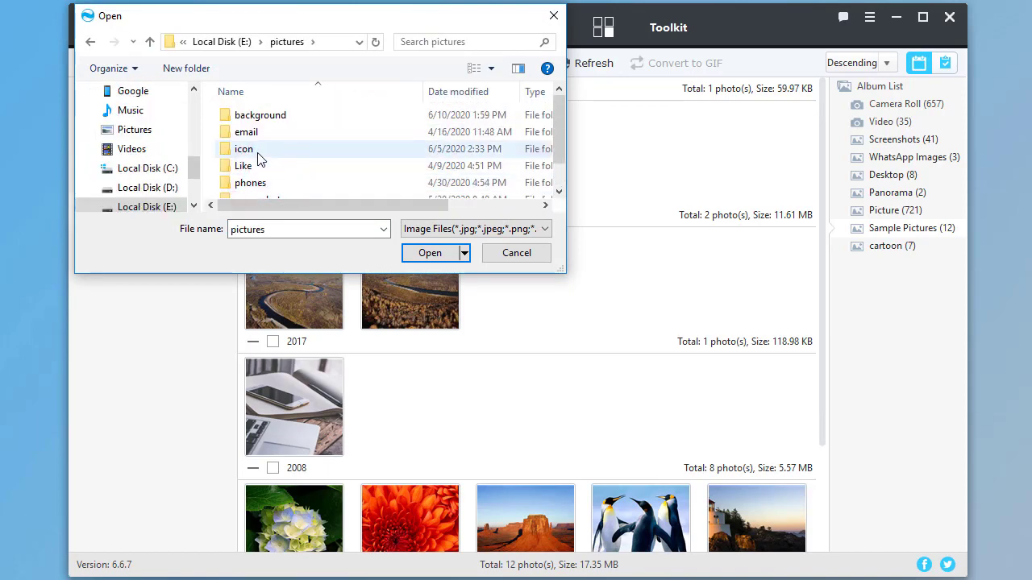
{"action": "double_click", "coordinate": [253, 148]}
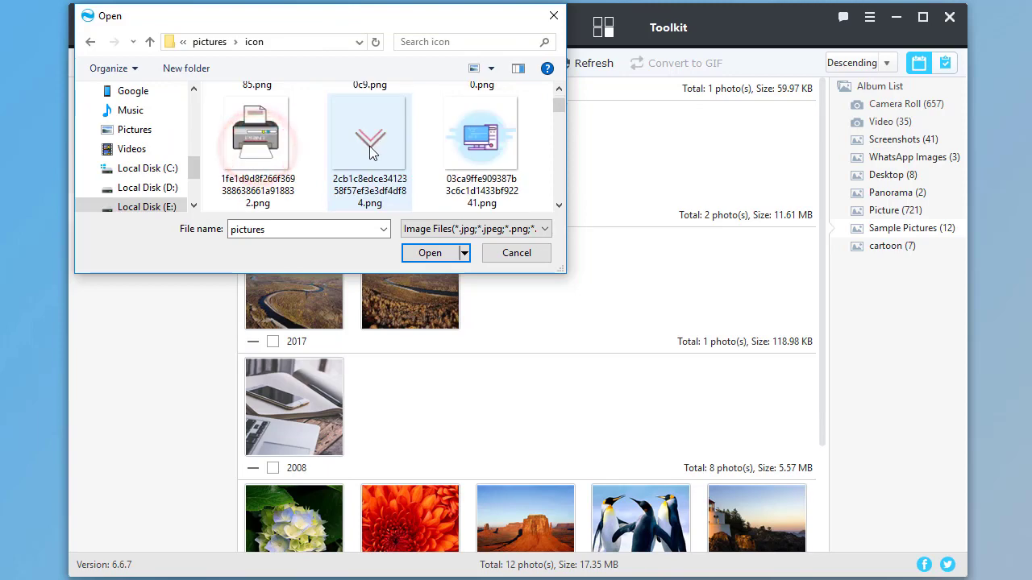
{"action": "scroll", "coordinate": [371, 153], "scroll_direction": "down", "scroll_amount": 1}
{"action": "scroll", "coordinate": [369, 150], "scroll_direction": "down", "scroll_amount": 1}
{"action": "left_click", "coordinate": [370, 147]}
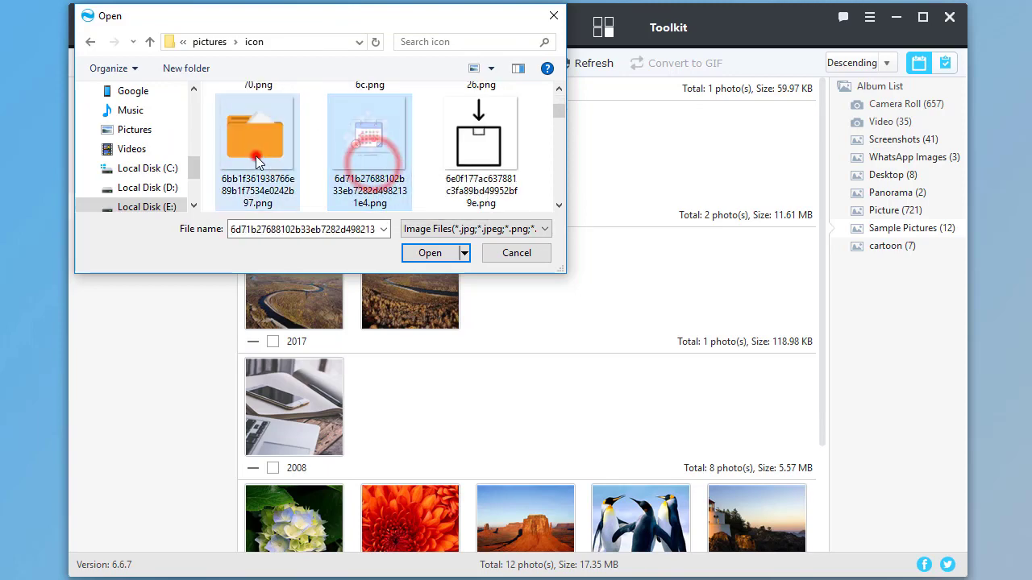
{"action": "left_click", "coordinate": [256, 161]}
{"action": "left_click", "coordinate": [430, 253]}
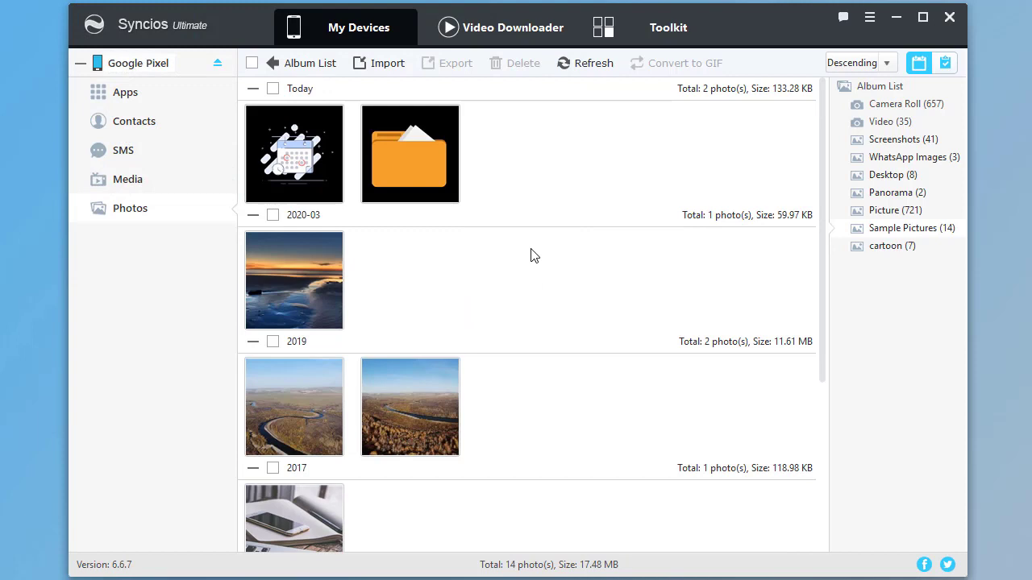
From the album list, add the Desktop\phones folder as a new Pixel album
{"action": "left_click", "coordinate": [275, 66]}
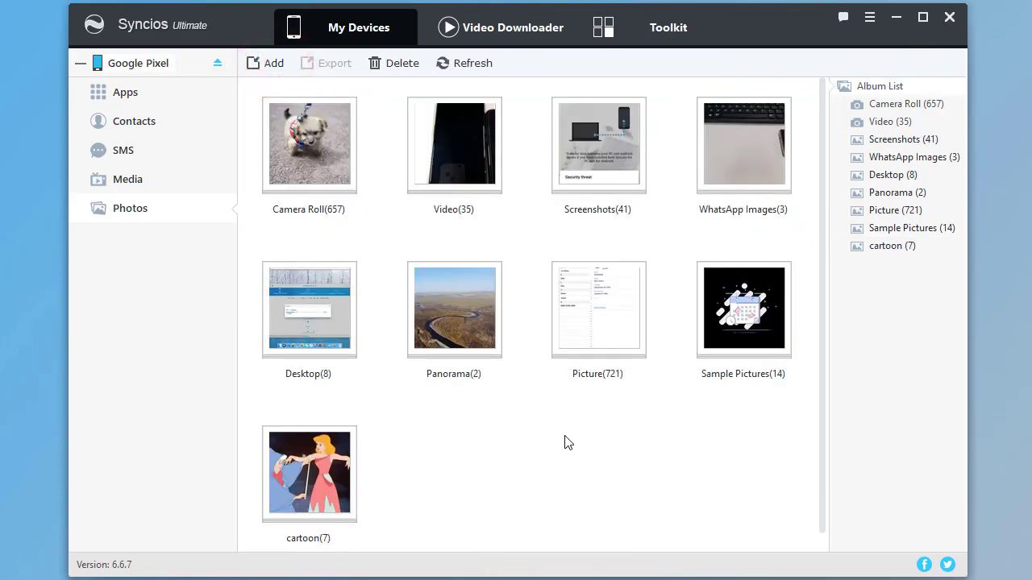
{"action": "left_click", "coordinate": [266, 63]}
{"action": "left_click", "coordinate": [279, 113]}
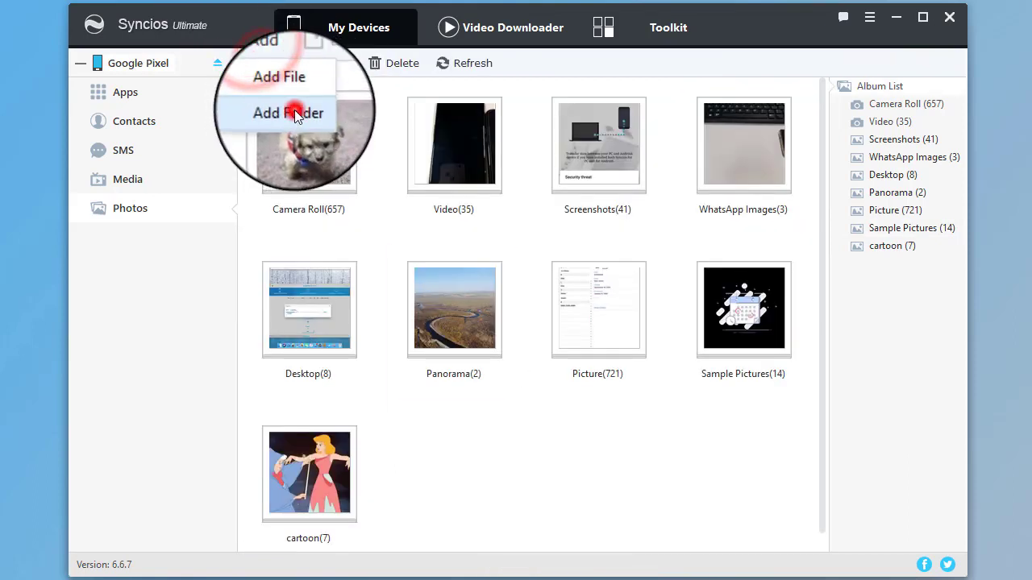
{"action": "double_click", "coordinate": [478, 337]}
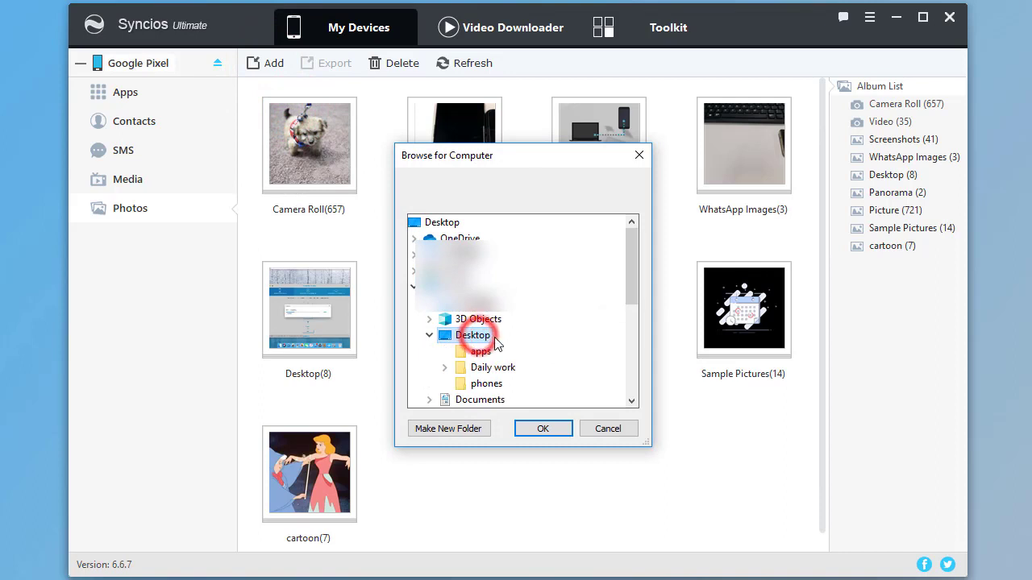
{"action": "left_click", "coordinate": [482, 384]}
{"action": "left_click", "coordinate": [545, 430]}
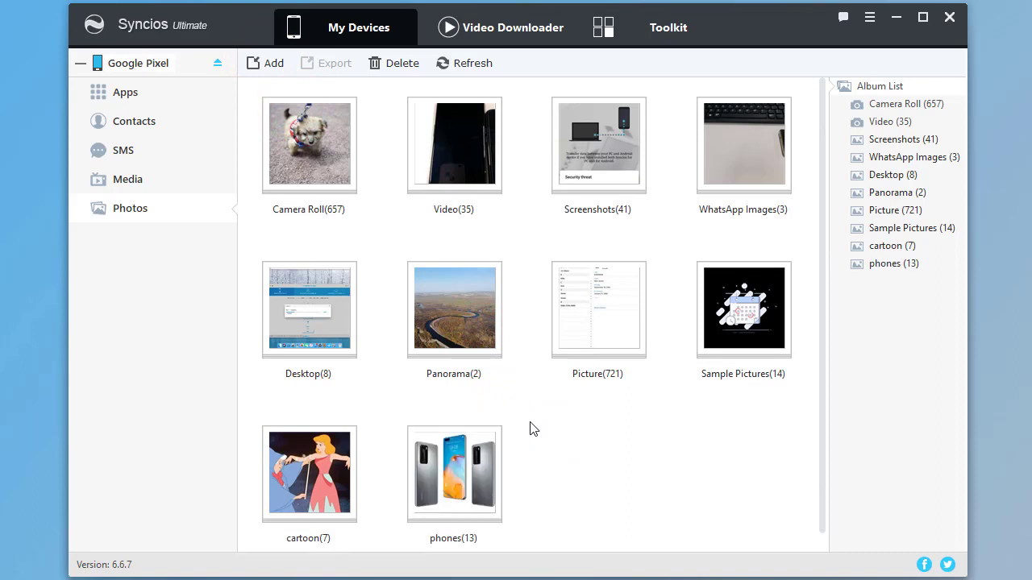
Check the new 13-photo phones album, then return to the album overview
{"action": "double_click", "coordinate": [482, 467]}
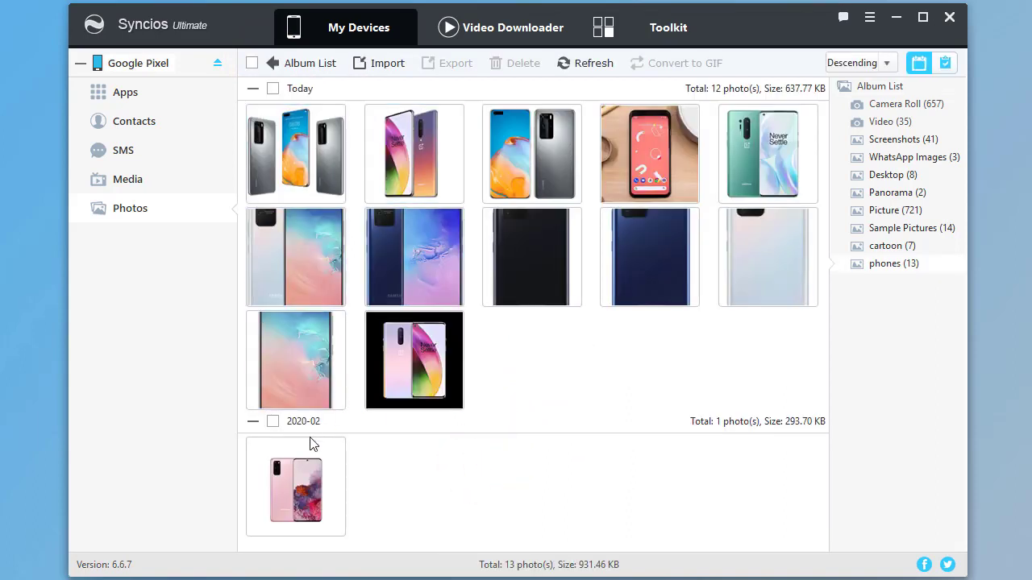
{"action": "left_click", "coordinate": [290, 69]}
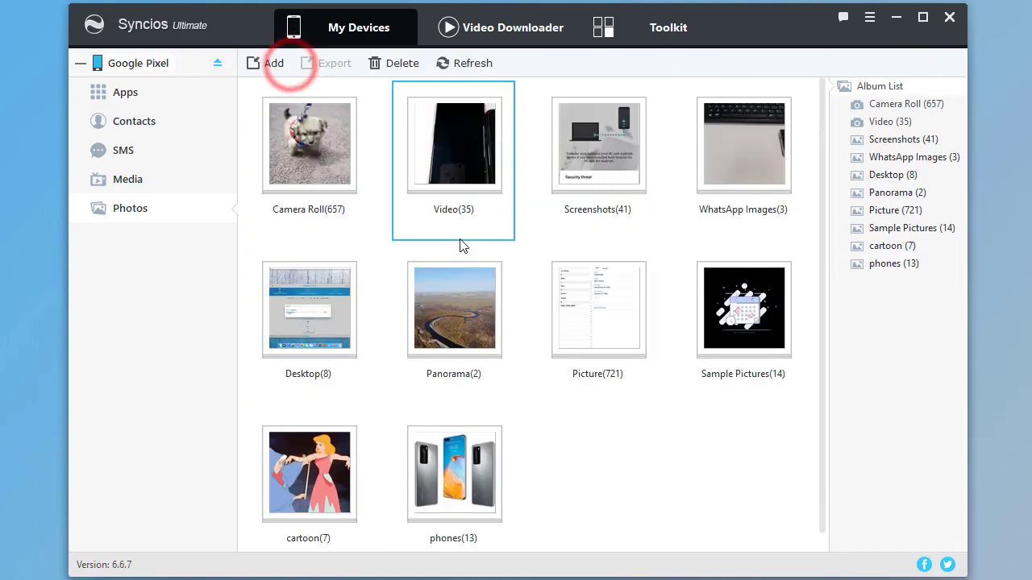
{"action": "left_click", "coordinate": [640, 501]}
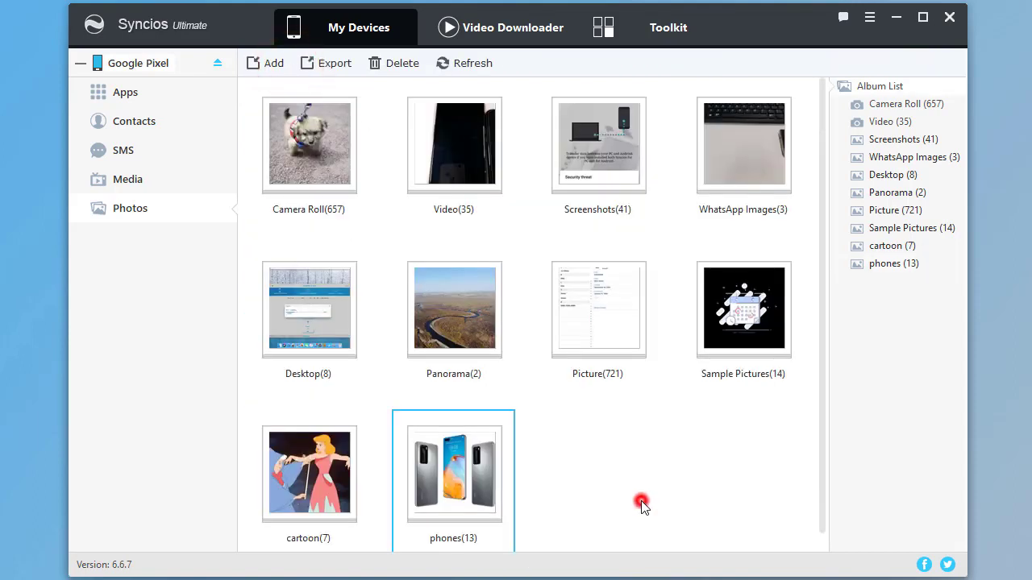
Restart Syncios Ultimate and show the connected Xiaomi's photo albums
{"action": "left_click", "coordinate": [955, 21]}
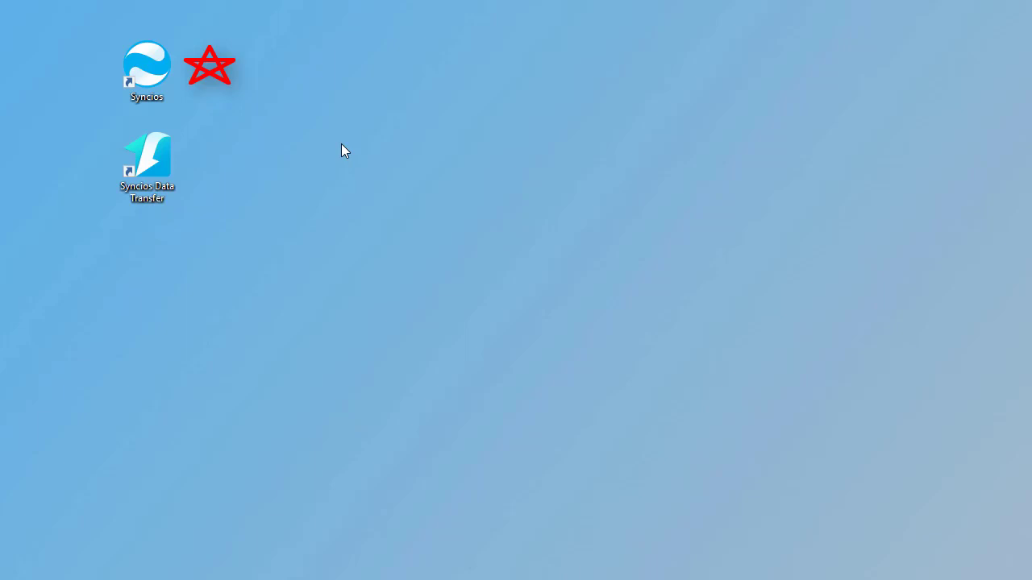
{"action": "double_click", "coordinate": [151, 71]}
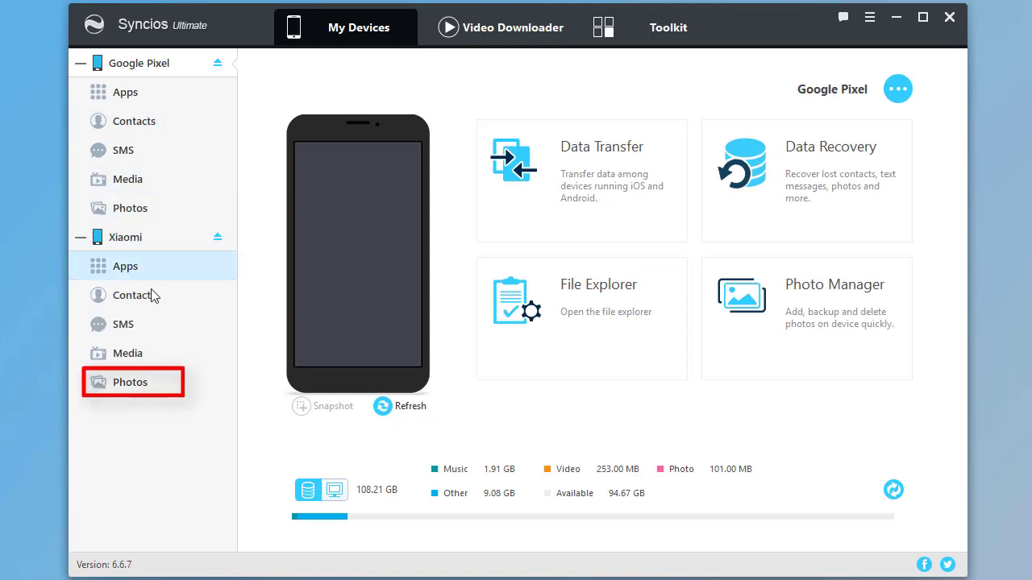
{"action": "left_click", "coordinate": [157, 387]}
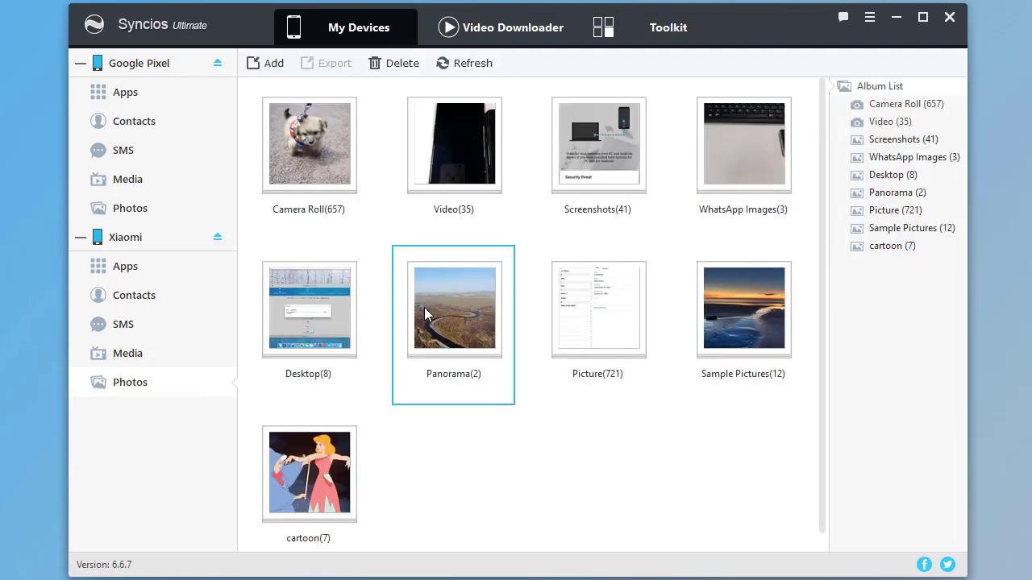
Export the Xiaomi's seven cartoon photos, and then the whole cartoon album, to the Desktop folder
{"action": "double_click", "coordinate": [349, 474]}
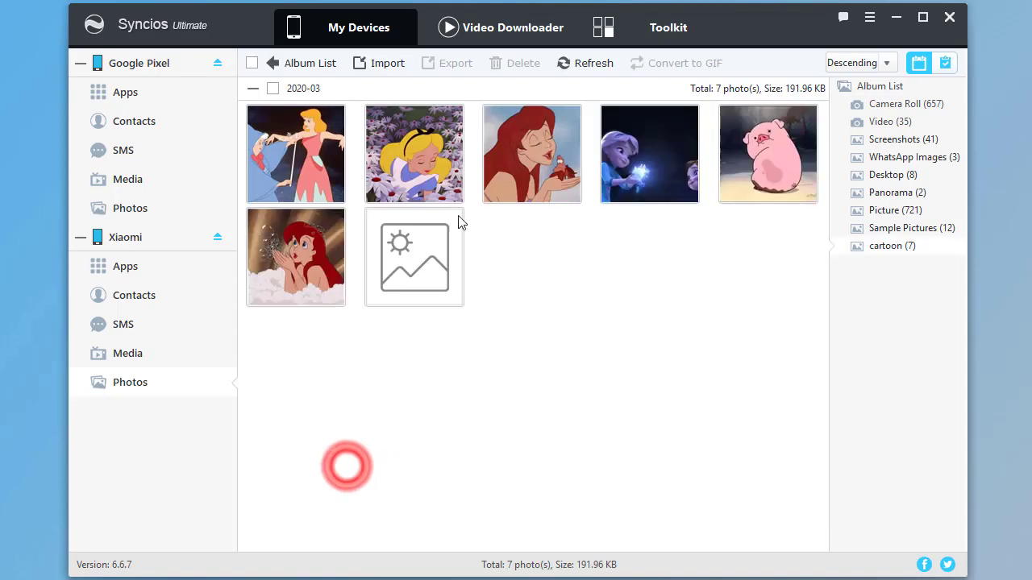
{"action": "left_click", "coordinate": [273, 89]}
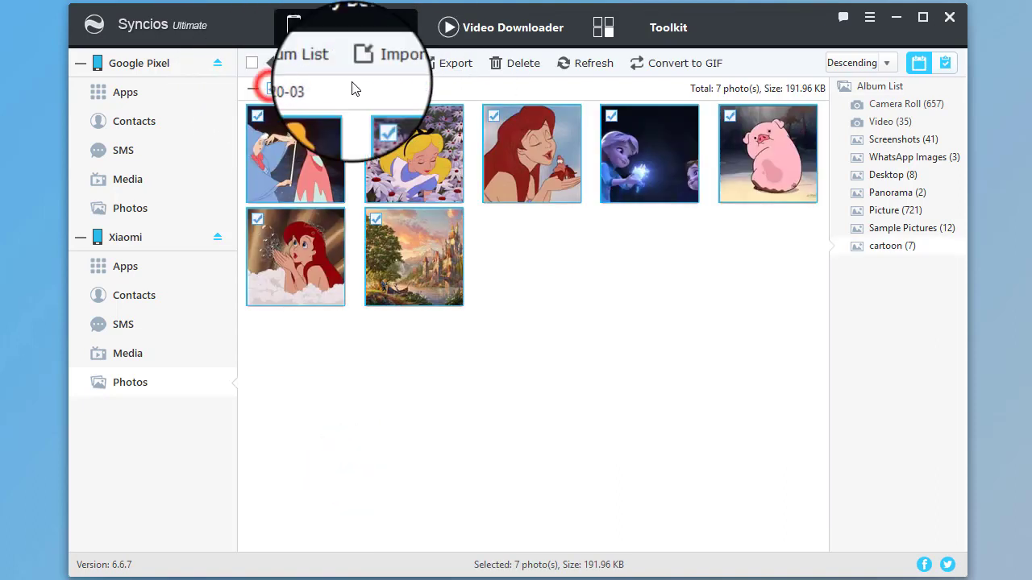
{"action": "left_click", "coordinate": [449, 64]}
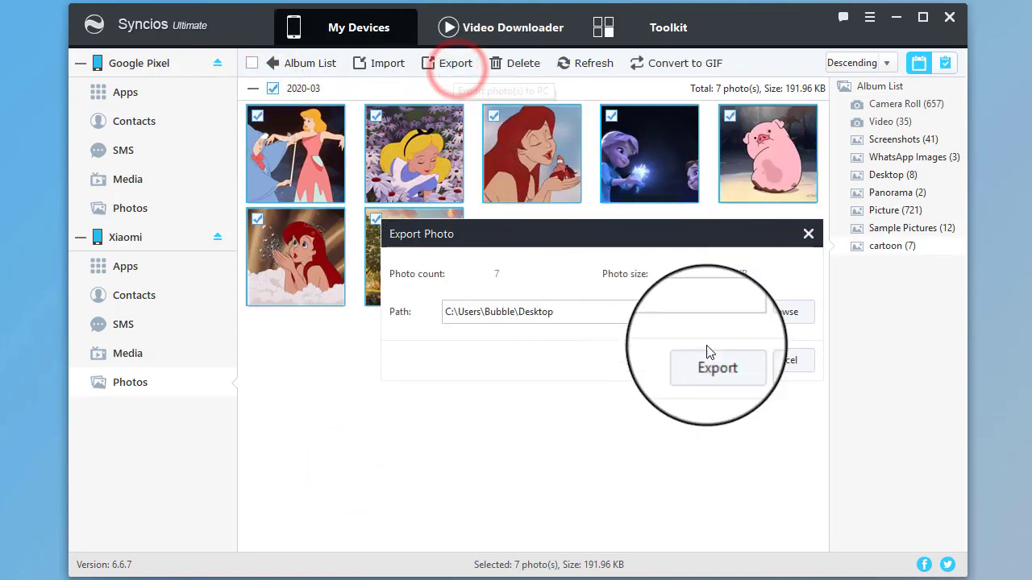
{"action": "left_click", "coordinate": [730, 360]}
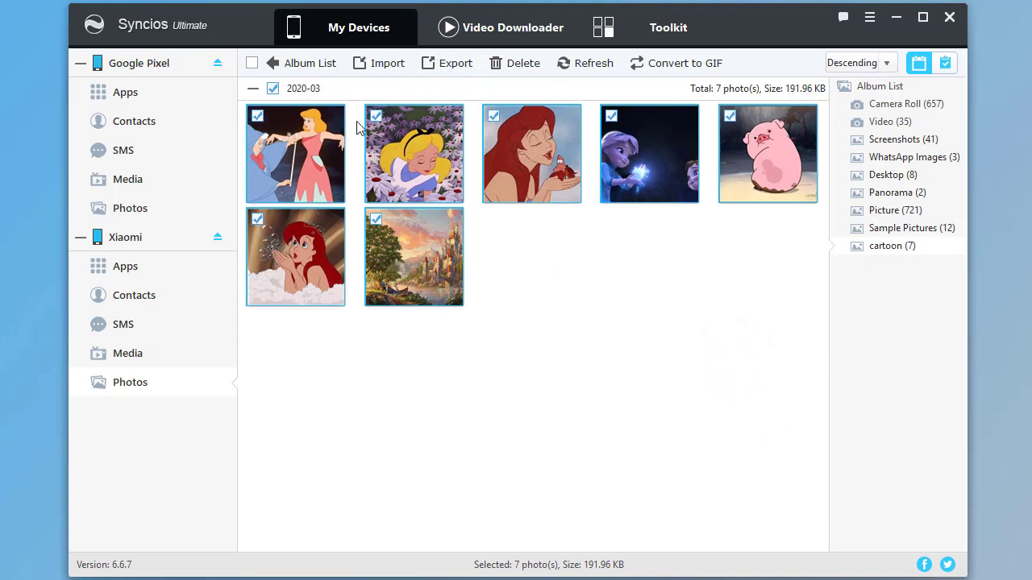
{"action": "left_click", "coordinate": [290, 64]}
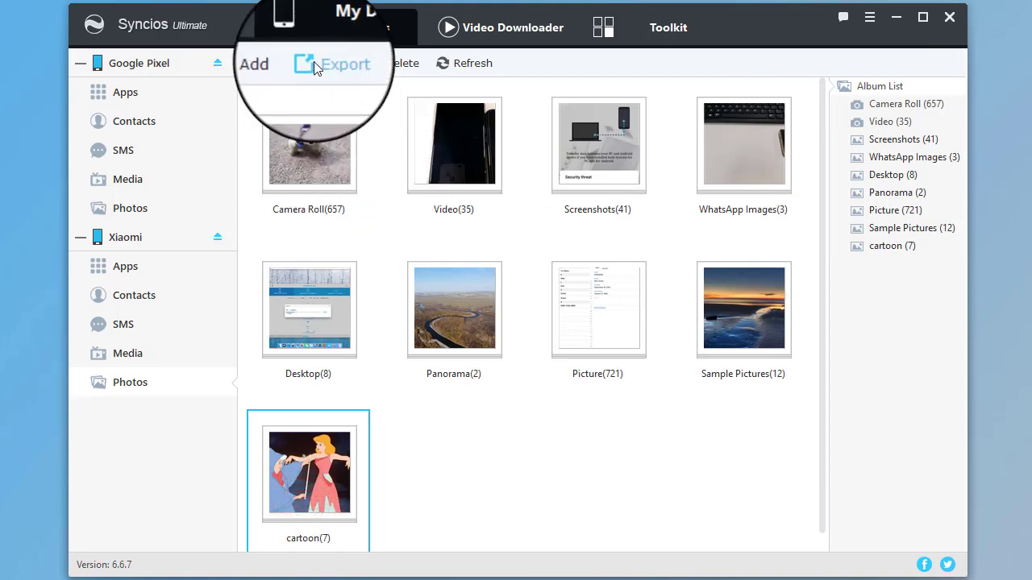
{"action": "left_click", "coordinate": [311, 63]}
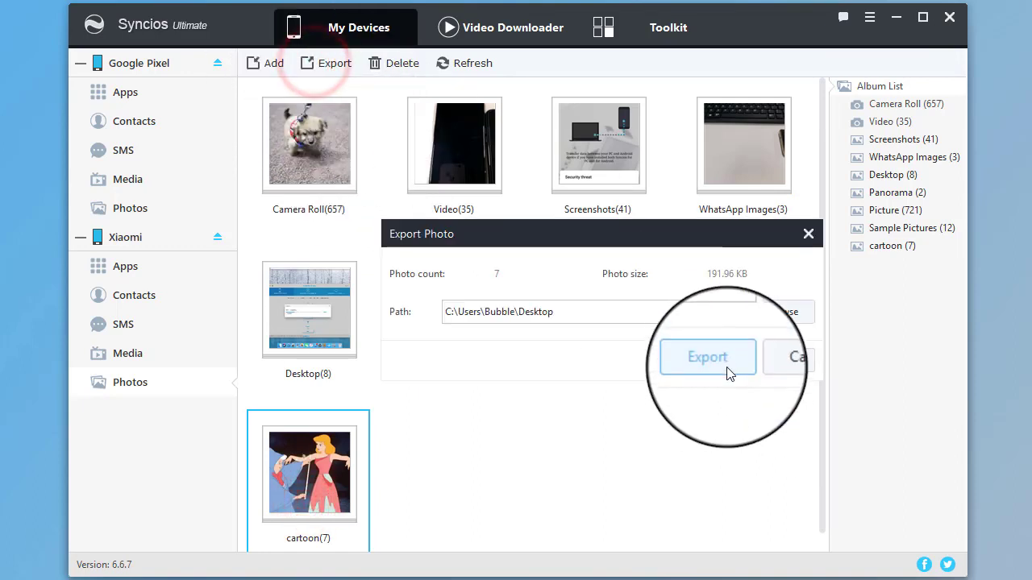
{"action": "left_click", "coordinate": [726, 364]}
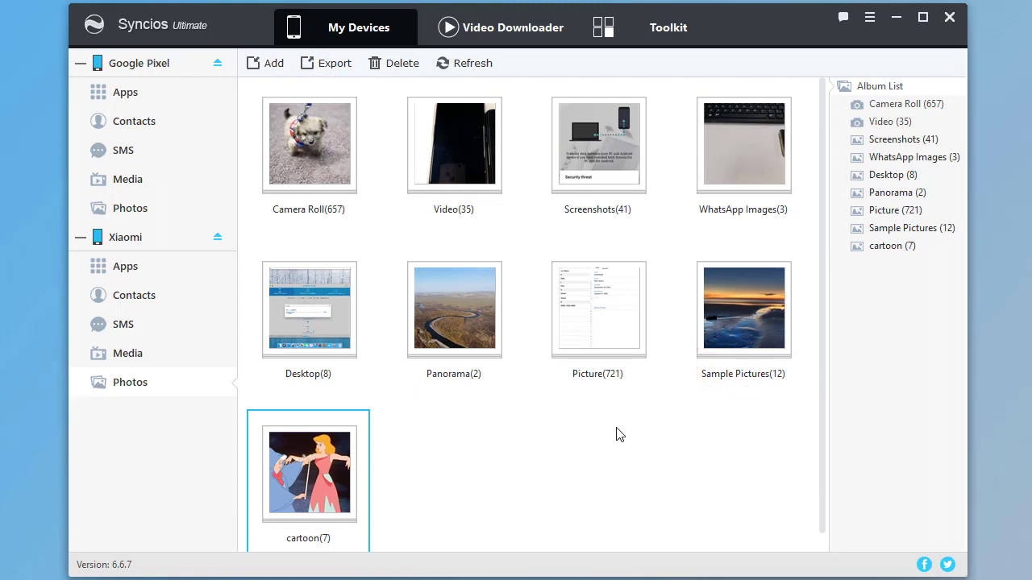
Import the castle, Ariel and pig images from the Desktop into the Pixel's Picture album
{"action": "left_click", "coordinate": [164, 216]}
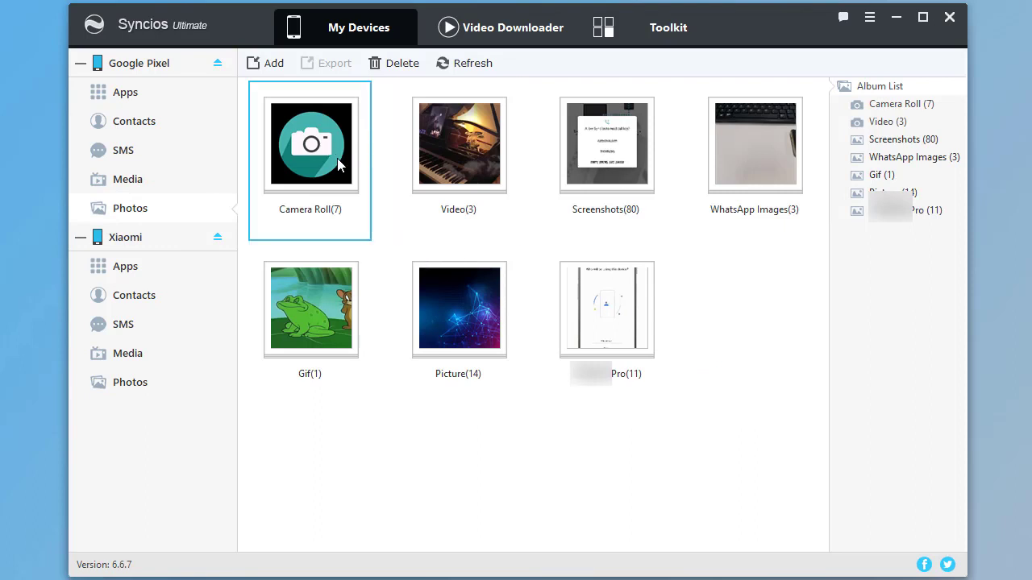
{"action": "double_click", "coordinate": [515, 322]}
{"action": "left_click", "coordinate": [365, 71]}
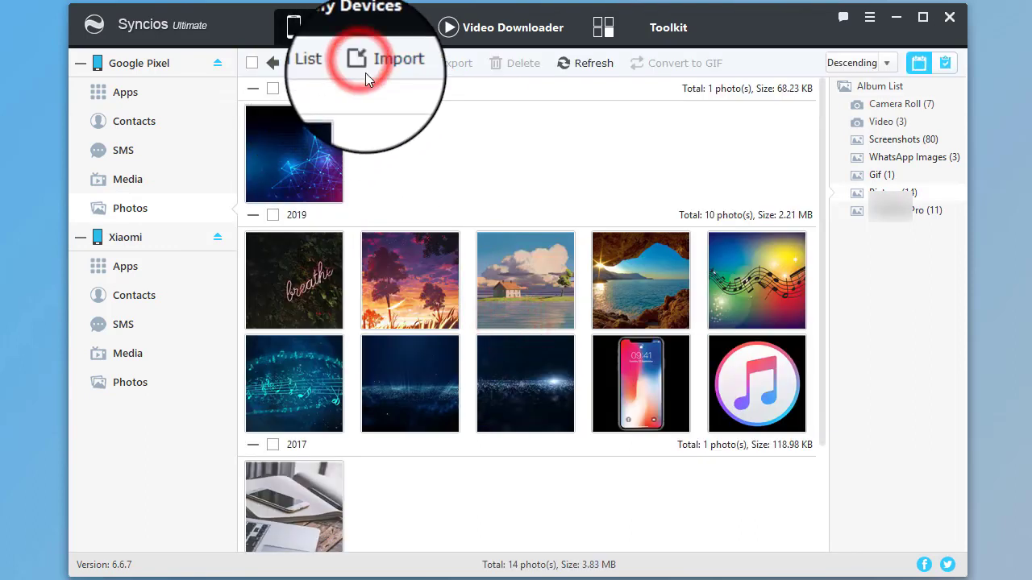
{"action": "left_click", "coordinate": [152, 115]}
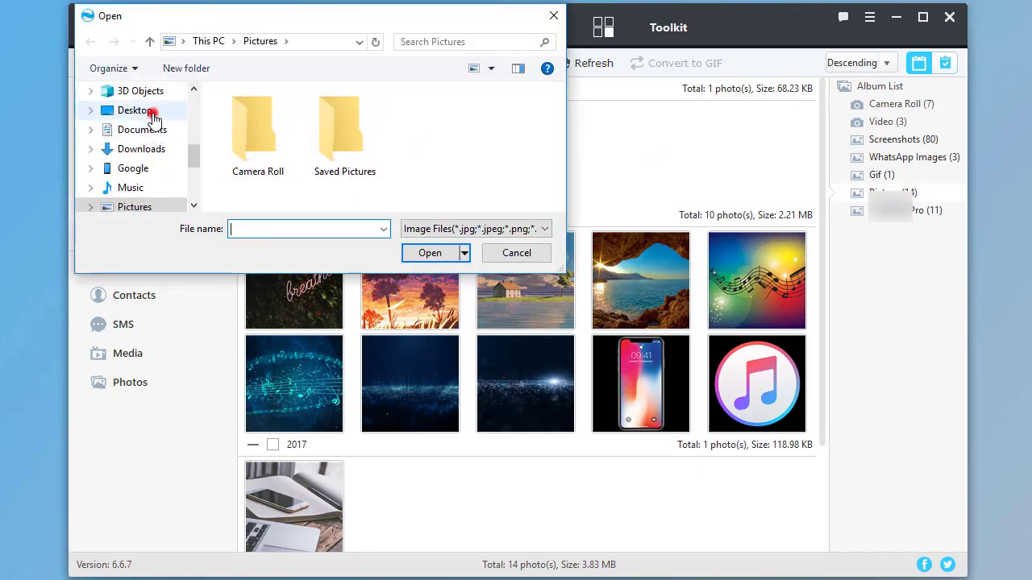
{"action": "scroll", "coordinate": [393, 153], "scroll_direction": "down", "scroll_amount": 5}
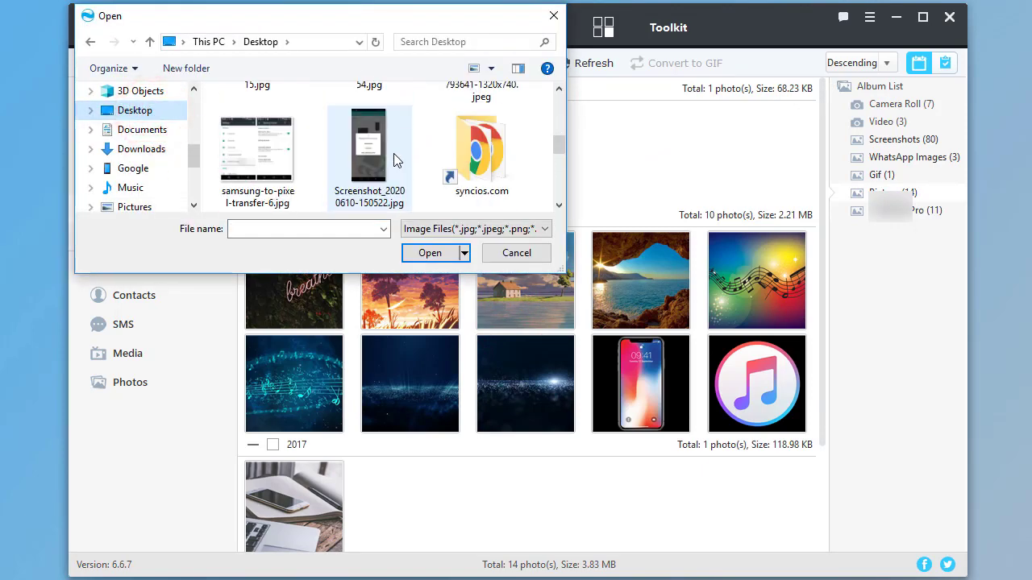
{"action": "scroll", "coordinate": [393, 153], "scroll_direction": "down", "scroll_amount": 3}
{"action": "left_click", "coordinate": [289, 158]}
{"action": "left_click", "coordinate": [365, 160], "text": "ctrl"}
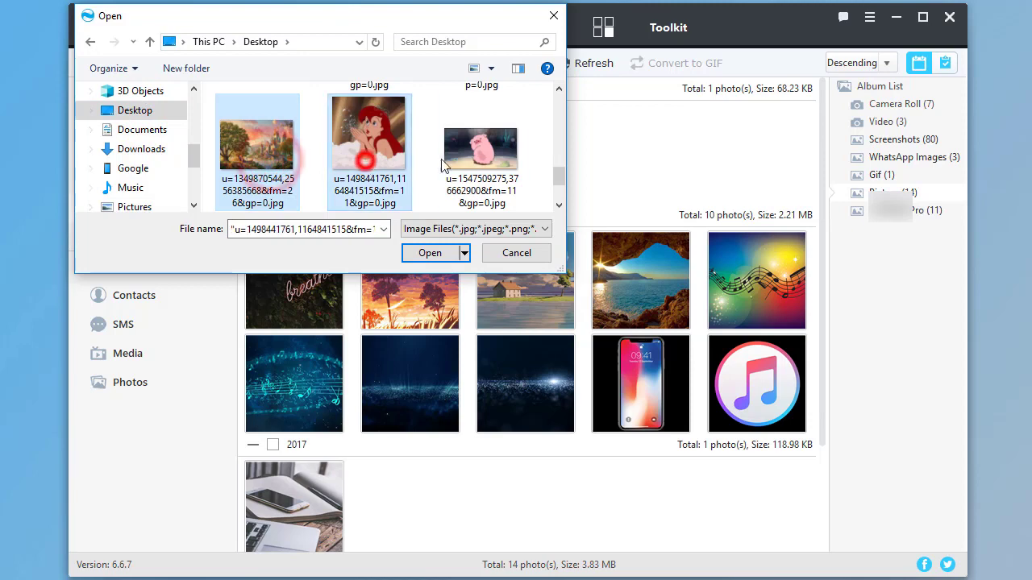
{"action": "left_click", "coordinate": [464, 157], "text": "ctrl"}
{"action": "left_click", "coordinate": [436, 255]}
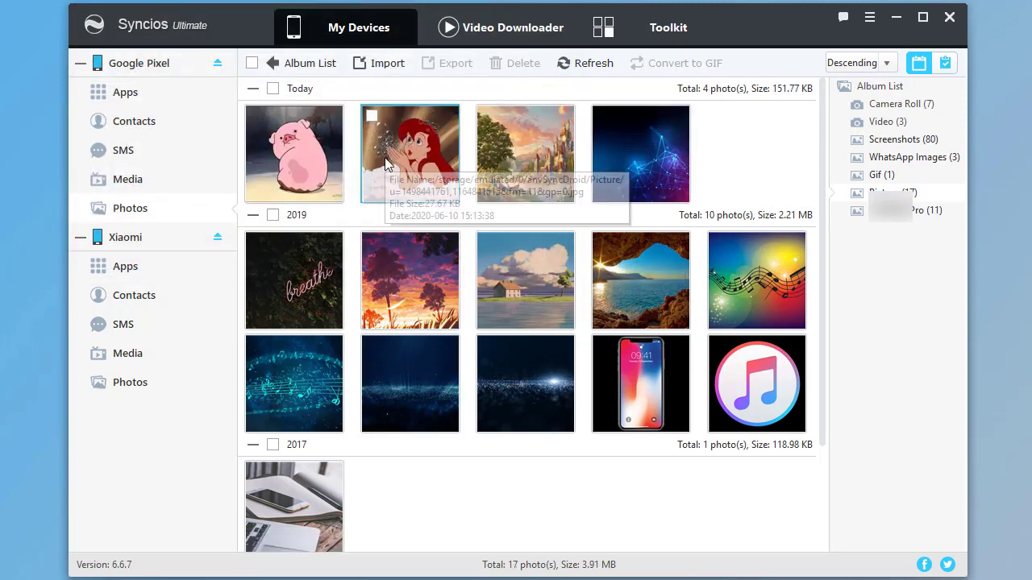
Add the Desktop\cartoon folder as a new Pixel album and open it
{"action": "left_click", "coordinate": [292, 72]}
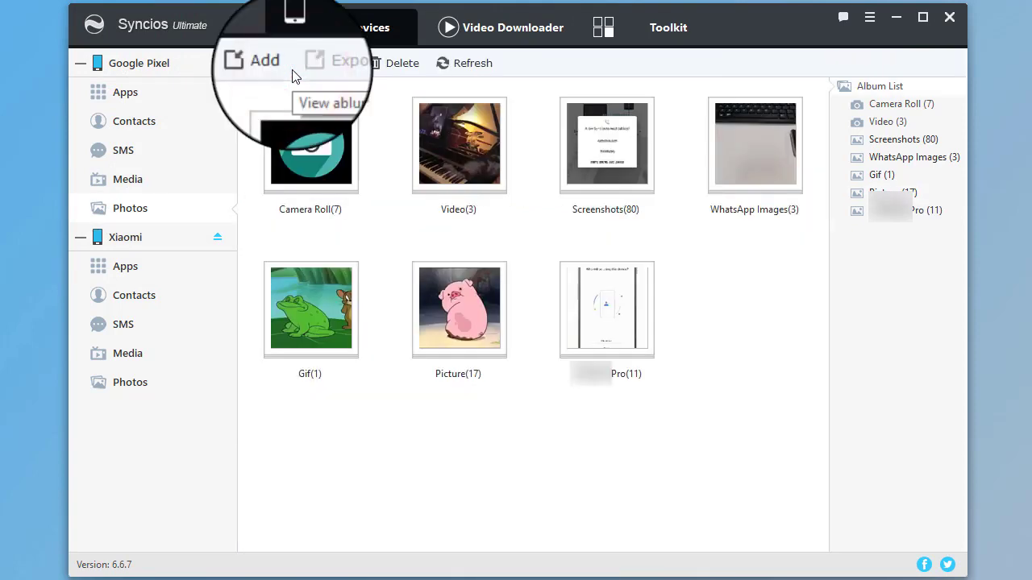
{"action": "left_click", "coordinate": [272, 62]}
{"action": "left_click", "coordinate": [276, 107]}
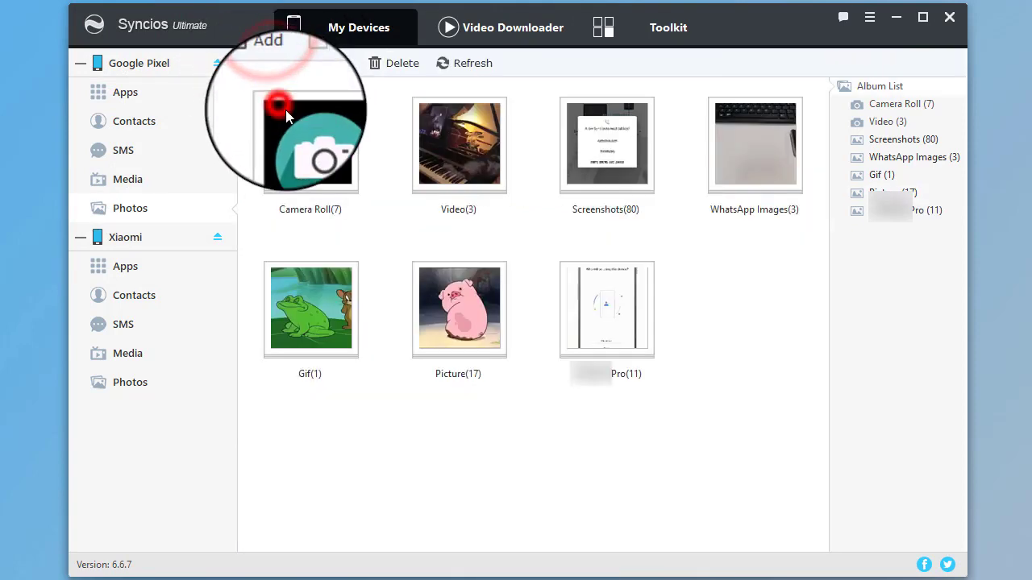
{"action": "double_click", "coordinate": [484, 335]}
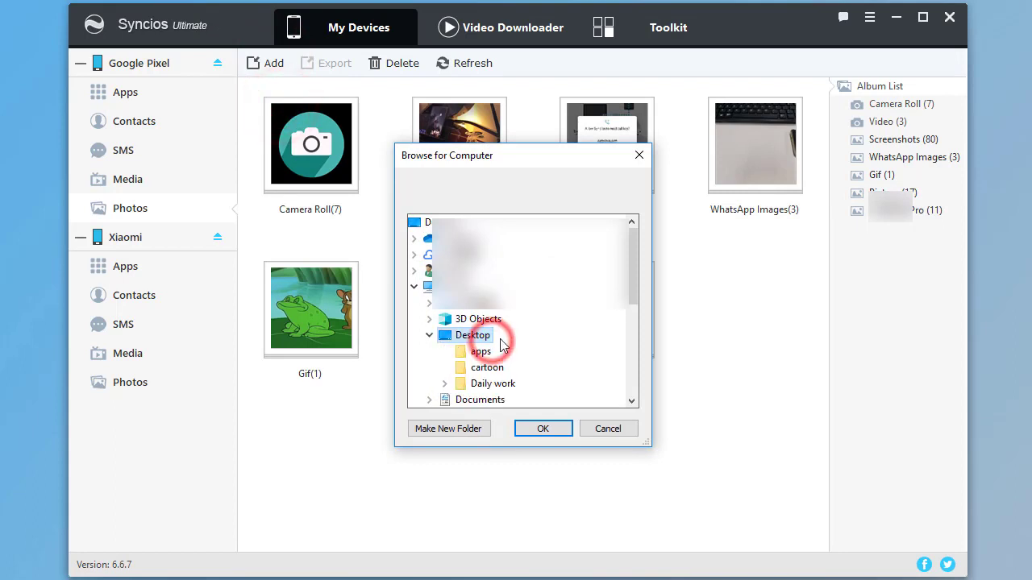
{"action": "left_click", "coordinate": [493, 366]}
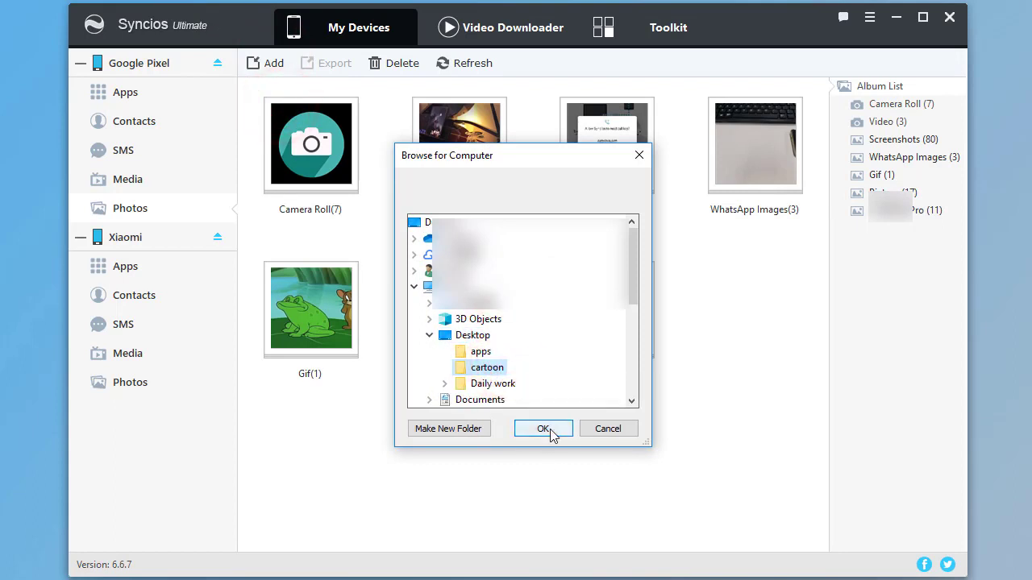
{"action": "left_click", "coordinate": [543, 430]}
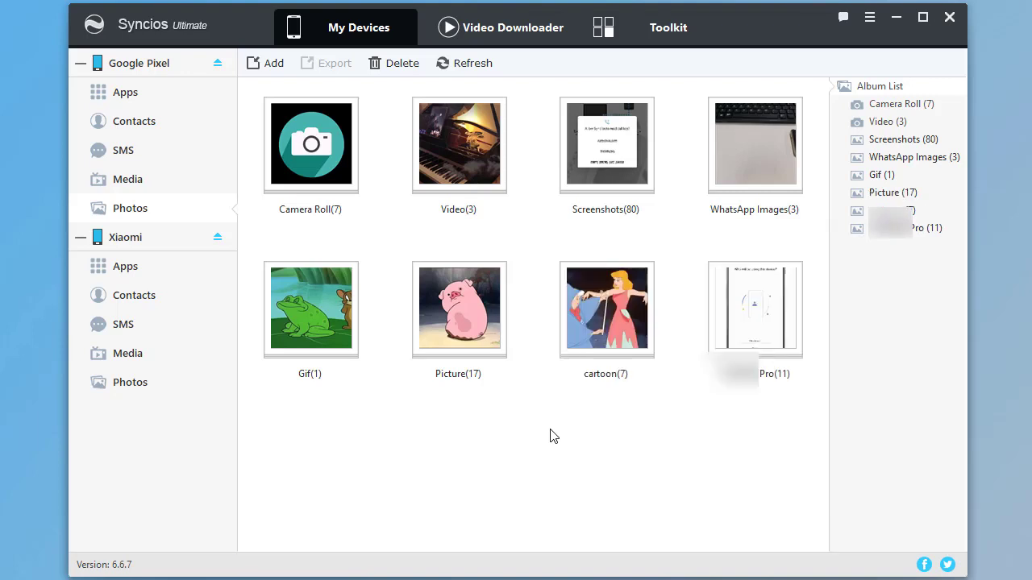
{"action": "double_click", "coordinate": [616, 348]}
Look over the Video Downloader and Toolkit pages, then close Syncios Ultimate
{"action": "left_click", "coordinate": [516, 29]}
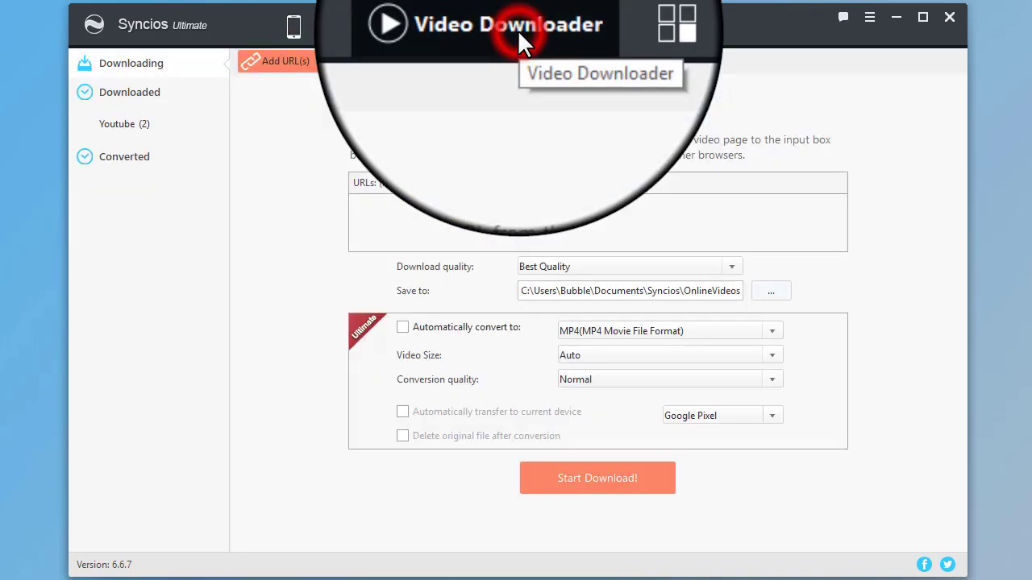
{"action": "left_click", "coordinate": [679, 34]}
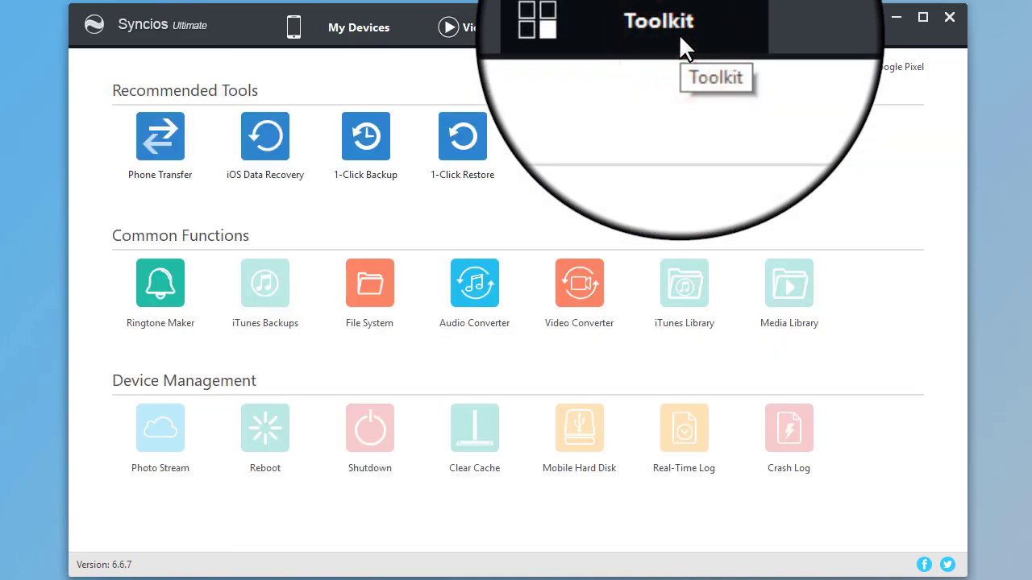
{"action": "left_click", "coordinate": [950, 18]}
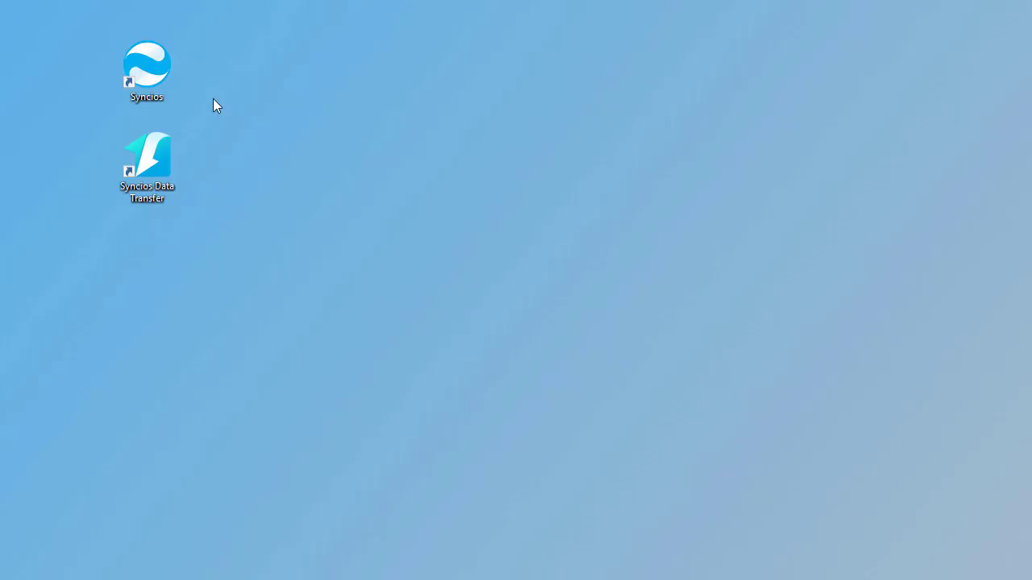
Start Syncios Data Transfer with Xiaomi as source and Google Pixel as target, then continue
{"action": "double_click", "coordinate": [177, 191]}
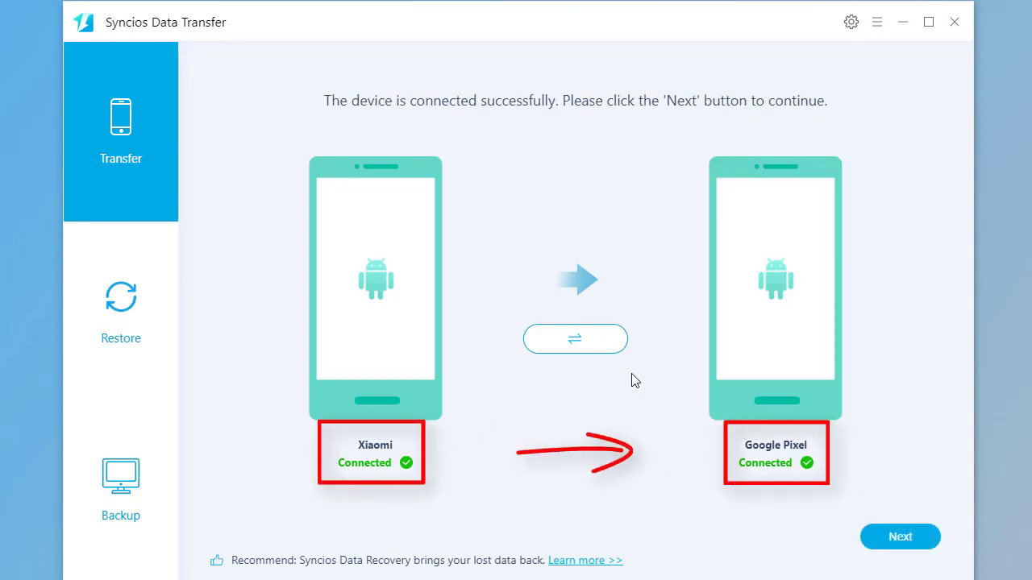
{"action": "left_click", "coordinate": [582, 342]}
{"action": "left_click", "coordinate": [582, 342]}
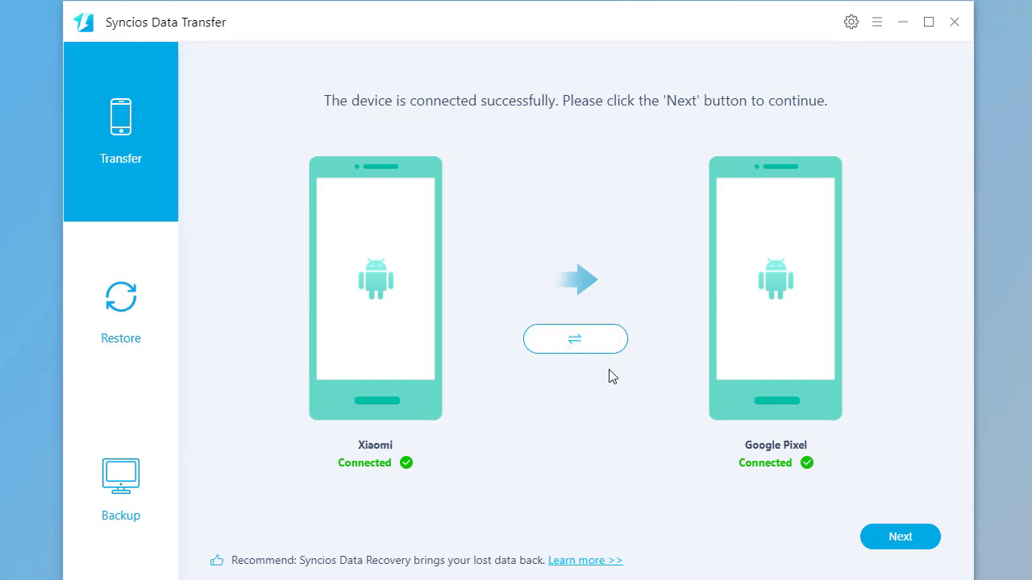
{"action": "left_click", "coordinate": [890, 540]}
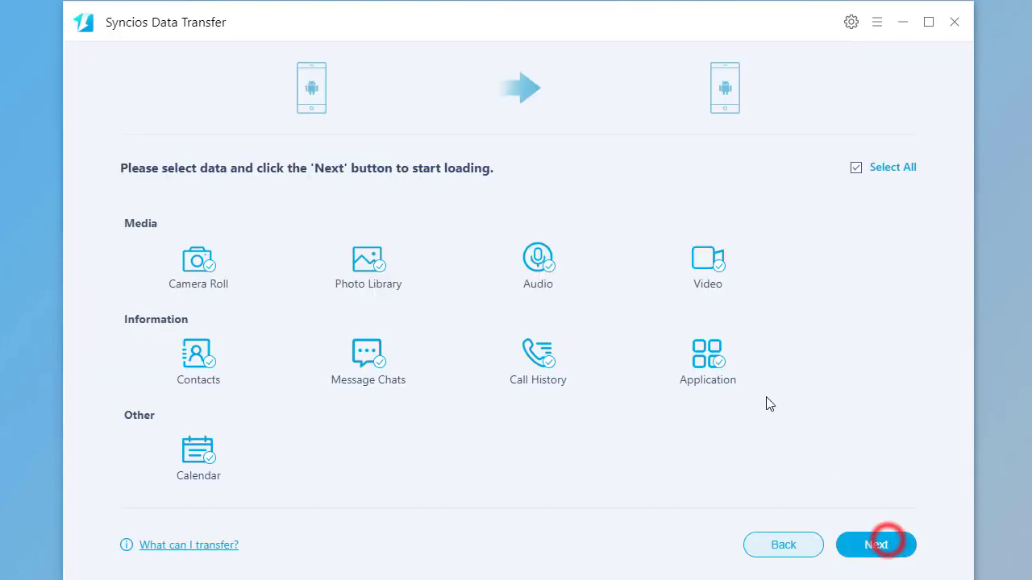
Select only Camera Roll (692) and Photo Library (809), then proceed to the transfer confirmation
{"action": "left_click", "coordinate": [798, 407]}
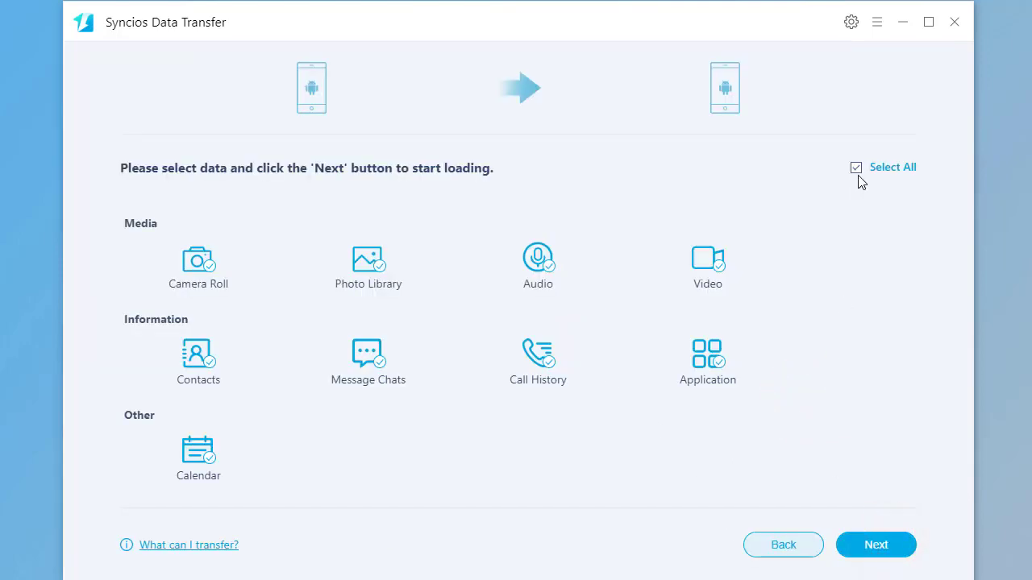
{"action": "left_click", "coordinate": [856, 168]}
{"action": "left_click", "coordinate": [801, 409]}
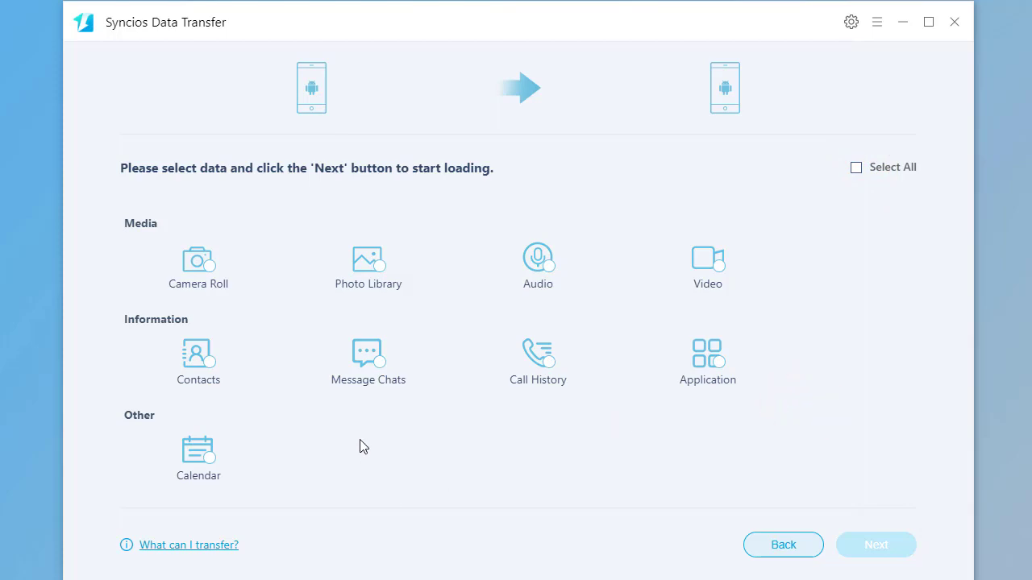
{"action": "left_click", "coordinate": [382, 272]}
{"action": "left_click", "coordinate": [203, 264]}
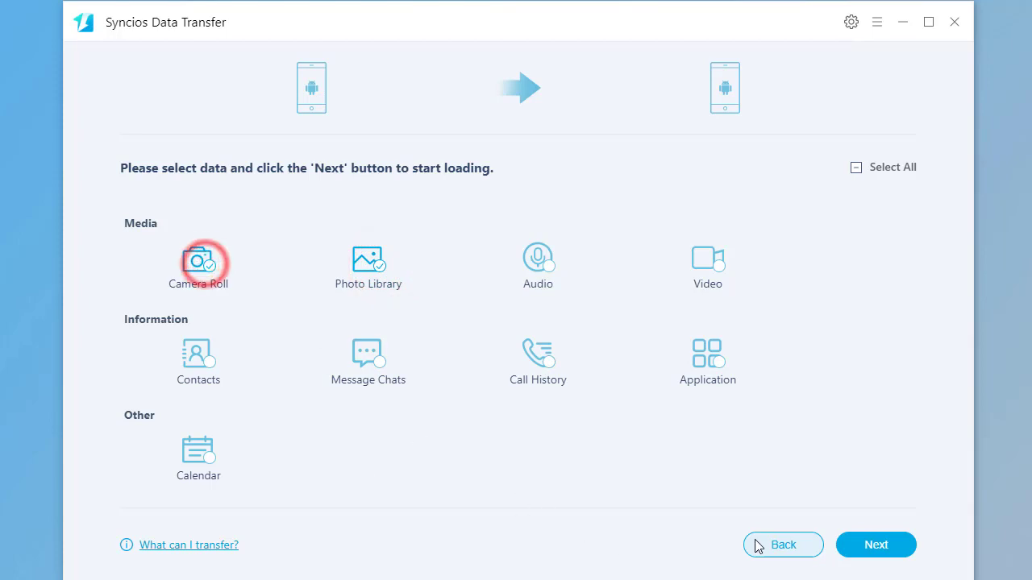
{"action": "left_click", "coordinate": [876, 544]}
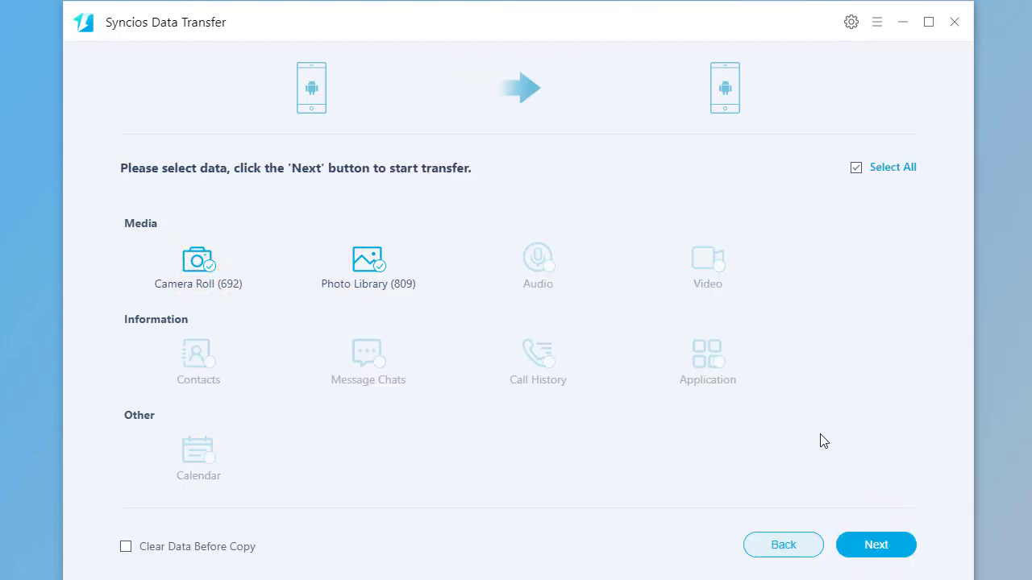
{"action": "left_click", "coordinate": [898, 547]}
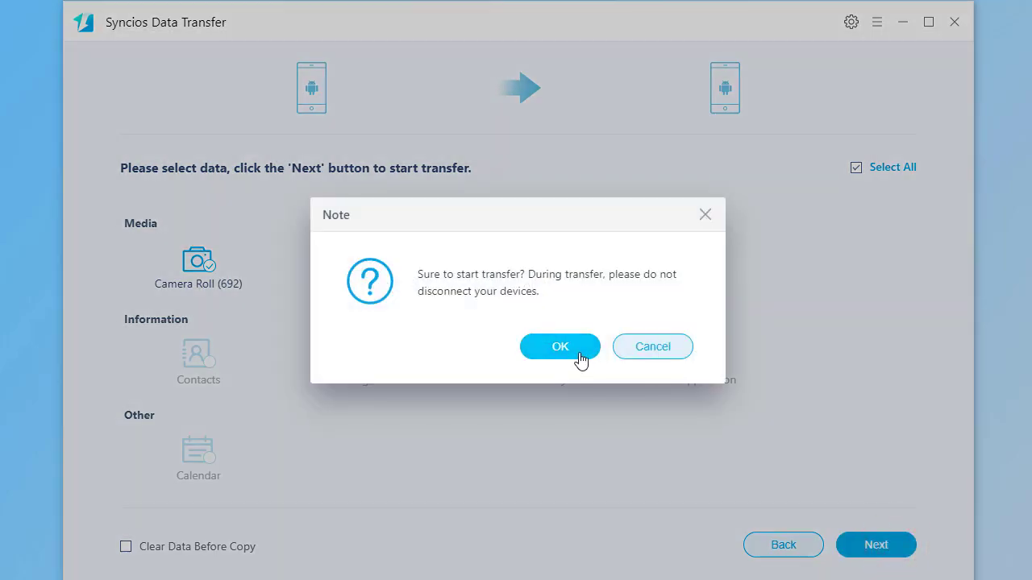
Confirm the Xiaomi-to-Pixel copy (689/692 Camera Roll, 804/809 Photo Library) and dismiss the summary
{"action": "left_click", "coordinate": [562, 349]}
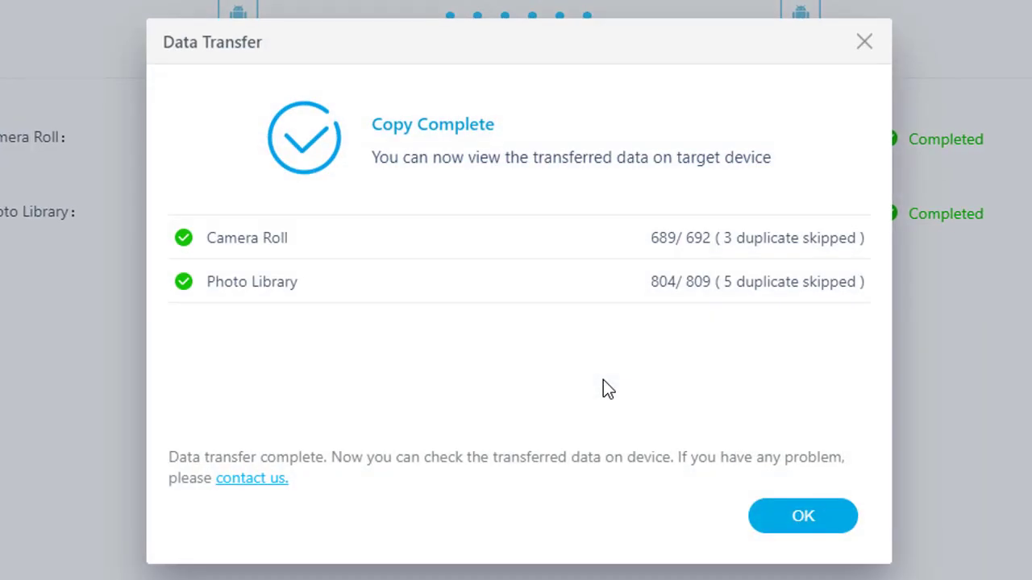
{"action": "left_click", "coordinate": [804, 522]}
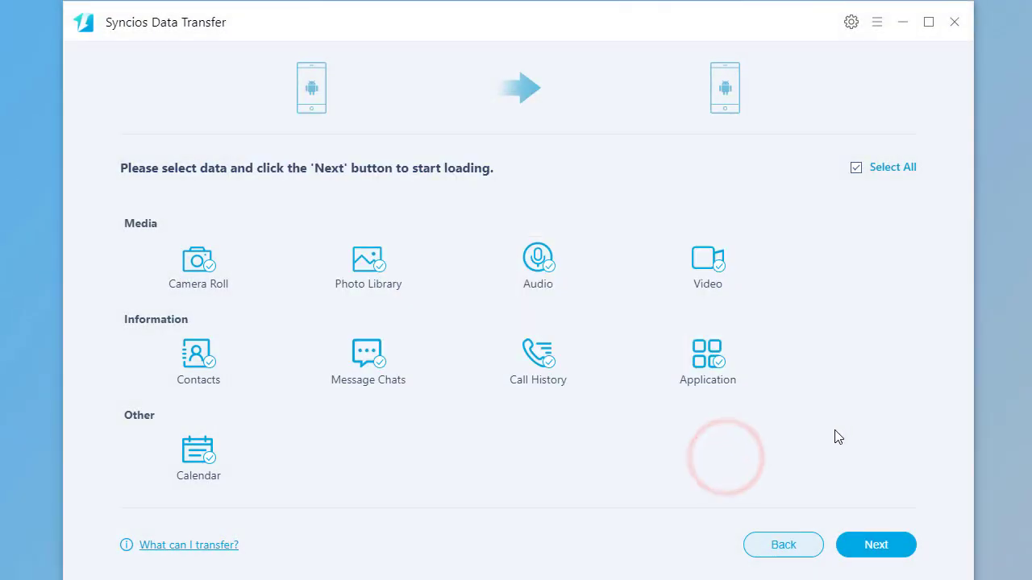
Under Restore, pick the iPhone SE (13.4.1) iTunes backup as the source for the Pixel
{"action": "left_click", "coordinate": [782, 544]}
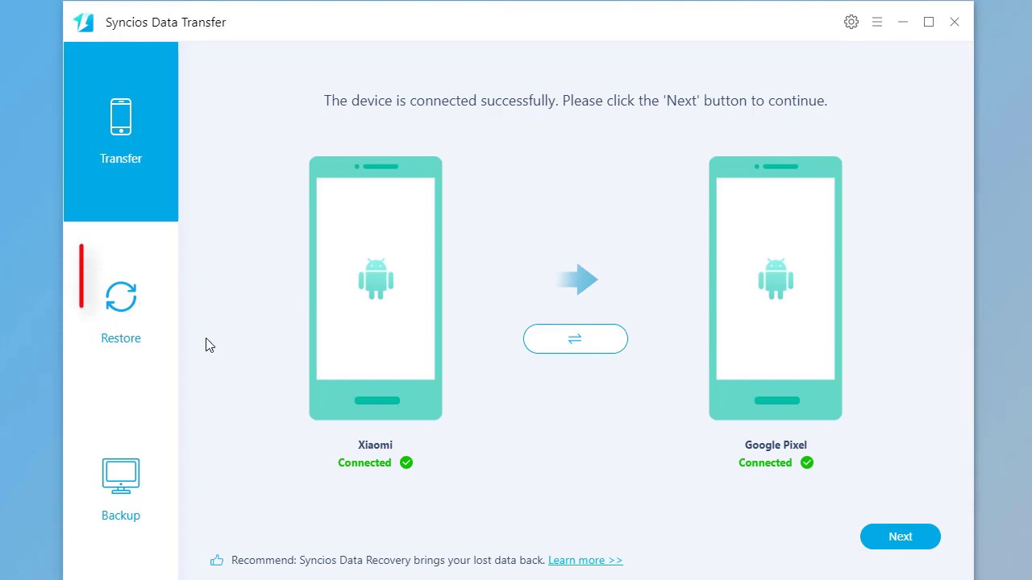
{"action": "left_click", "coordinate": [135, 321]}
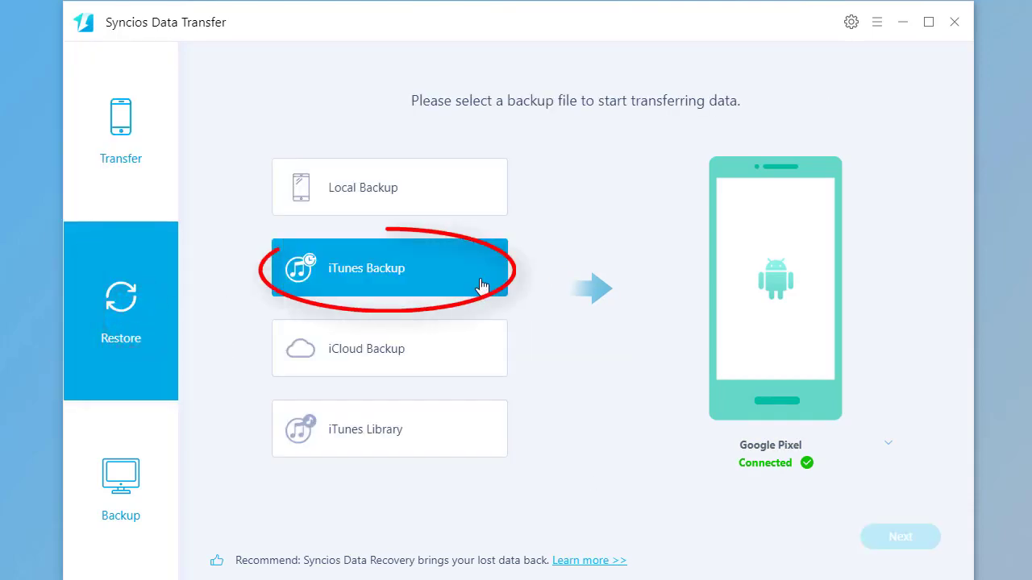
{"action": "left_click", "coordinate": [443, 259]}
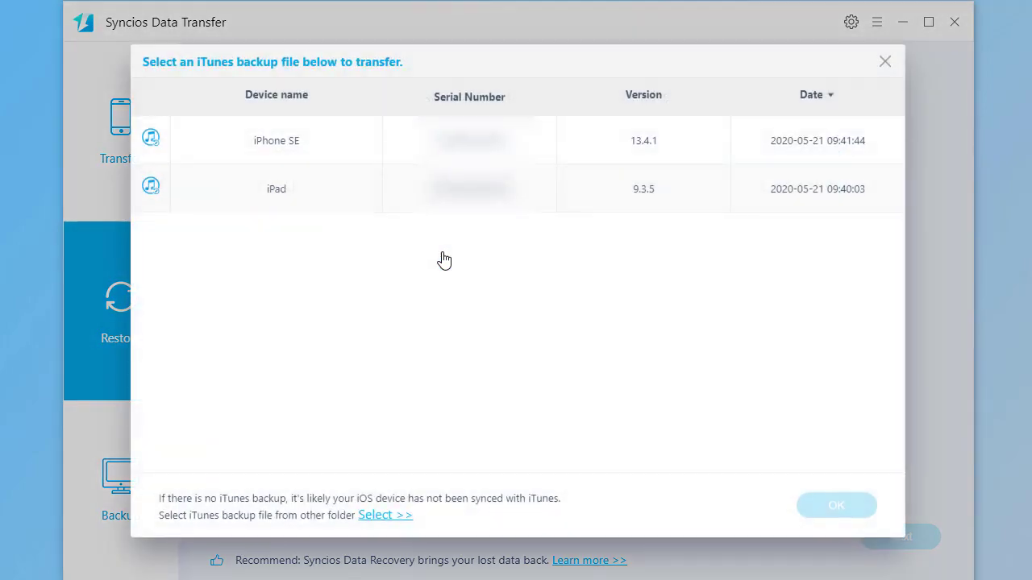
{"action": "left_click", "coordinate": [535, 145]}
{"action": "left_click", "coordinate": [859, 505]}
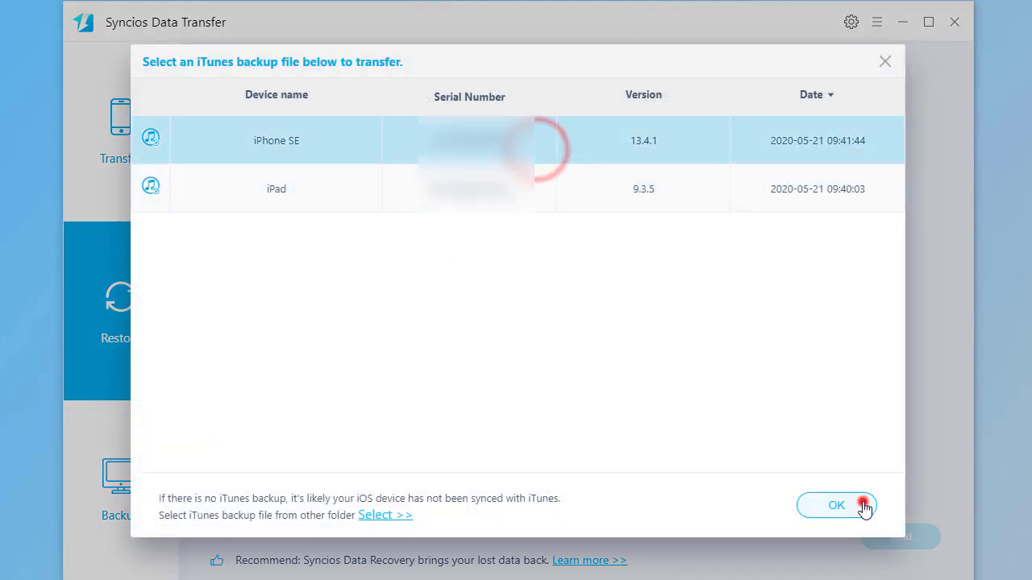
Limit the iPhone SE backup's restore selection to Camera Roll and Photo Library only
{"action": "left_click", "coordinate": [903, 542]}
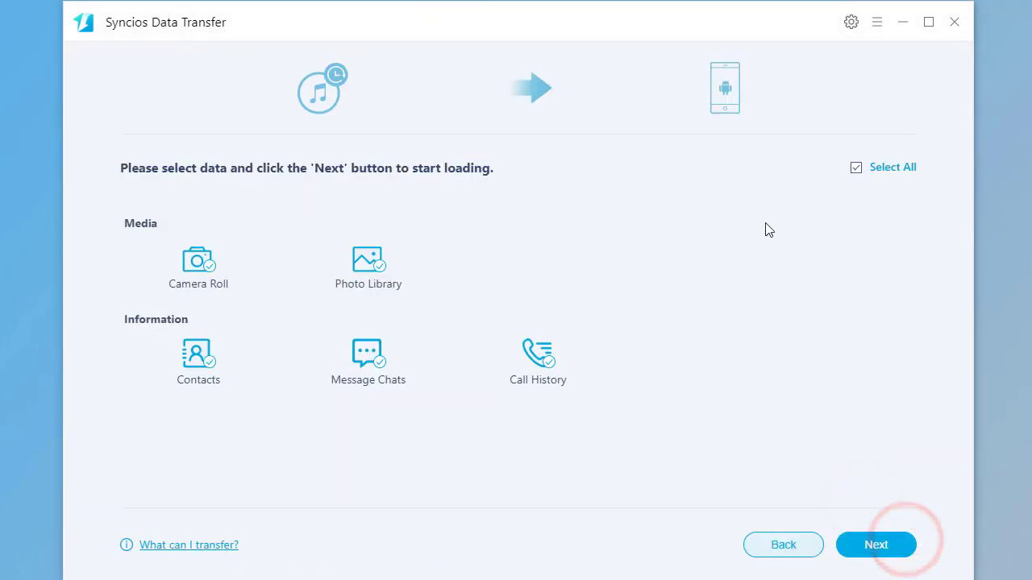
{"action": "left_click", "coordinate": [557, 364]}
{"action": "left_click", "coordinate": [880, 169]}
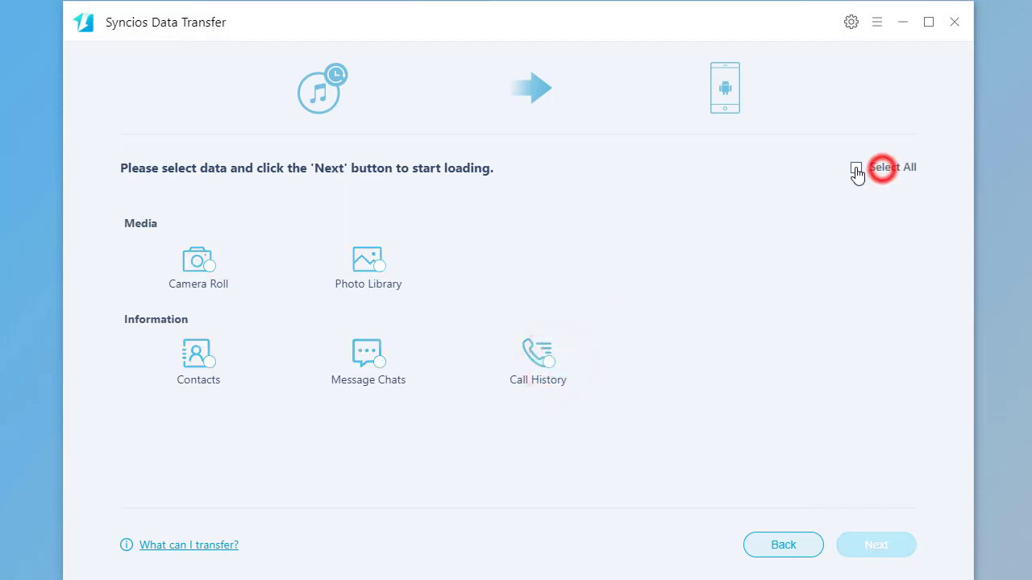
{"action": "left_click", "coordinate": [207, 269]}
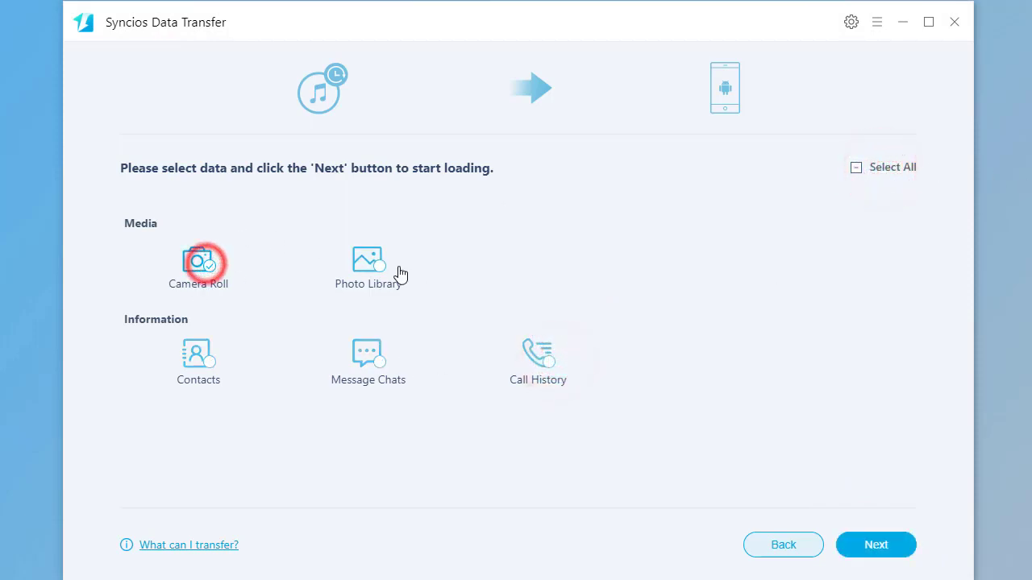
{"action": "left_click", "coordinate": [369, 266]}
Copy the selected backup photos to the Google Pixel and dismiss the Copy Complete summary
{"action": "left_click", "coordinate": [850, 544]}
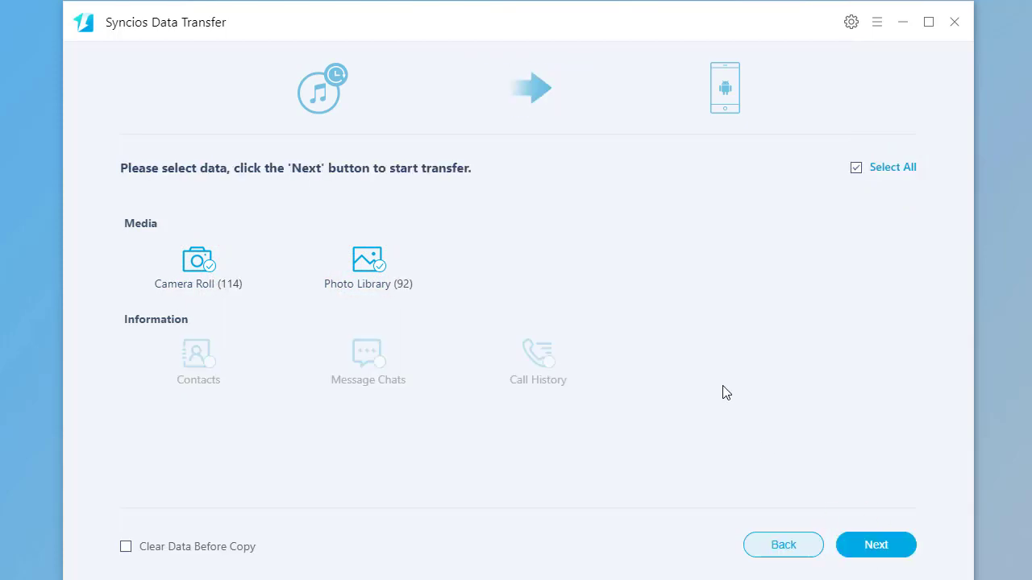
{"action": "left_click", "coordinate": [876, 545]}
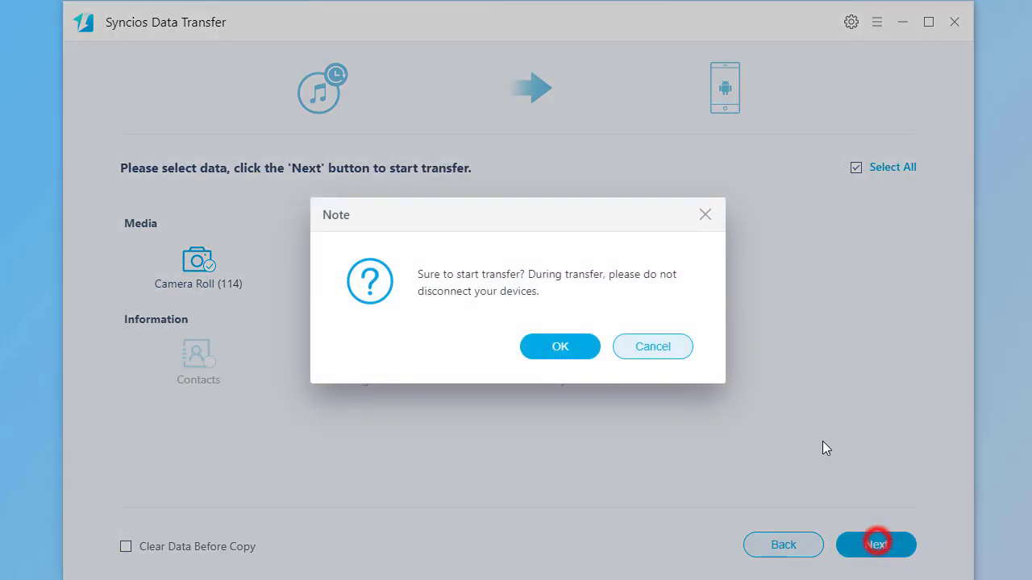
{"action": "left_click", "coordinate": [575, 350]}
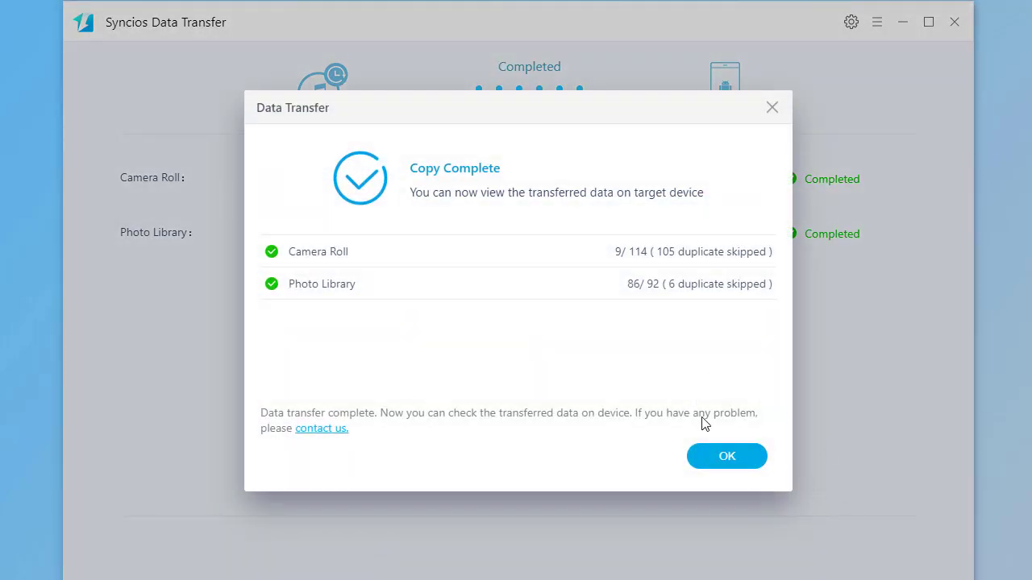
{"action": "left_click", "coordinate": [706, 457]}
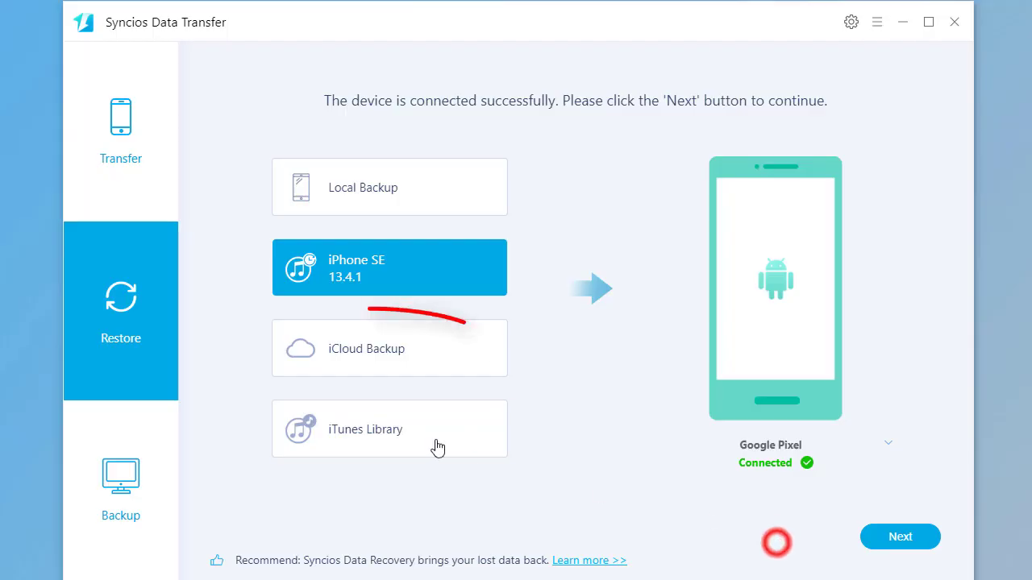
Choose iCloud Backup, skip sign-in and list the four previously downloaded iCloud backups
{"action": "left_click", "coordinate": [396, 367]}
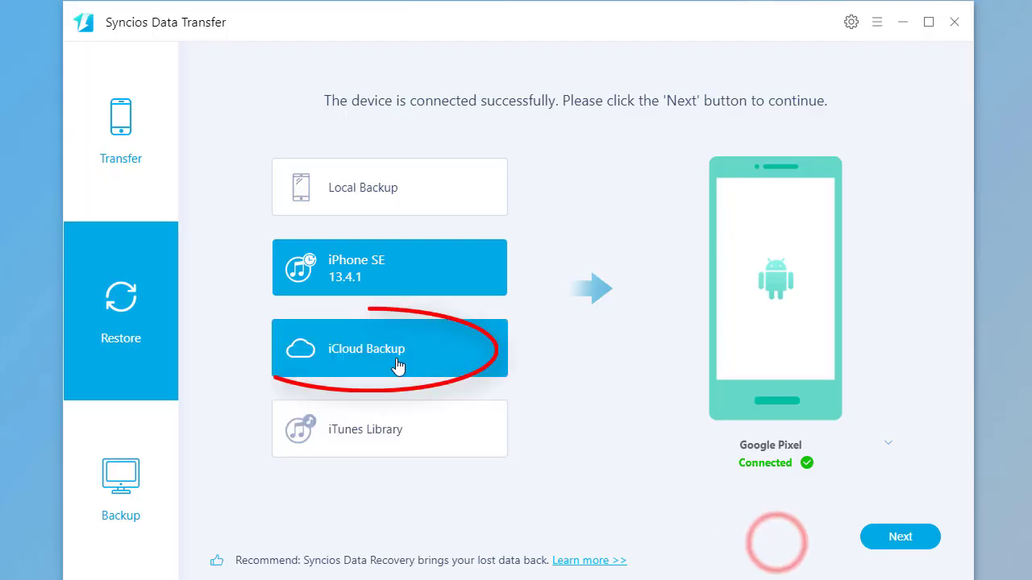
{"action": "left_click", "coordinate": [395, 361]}
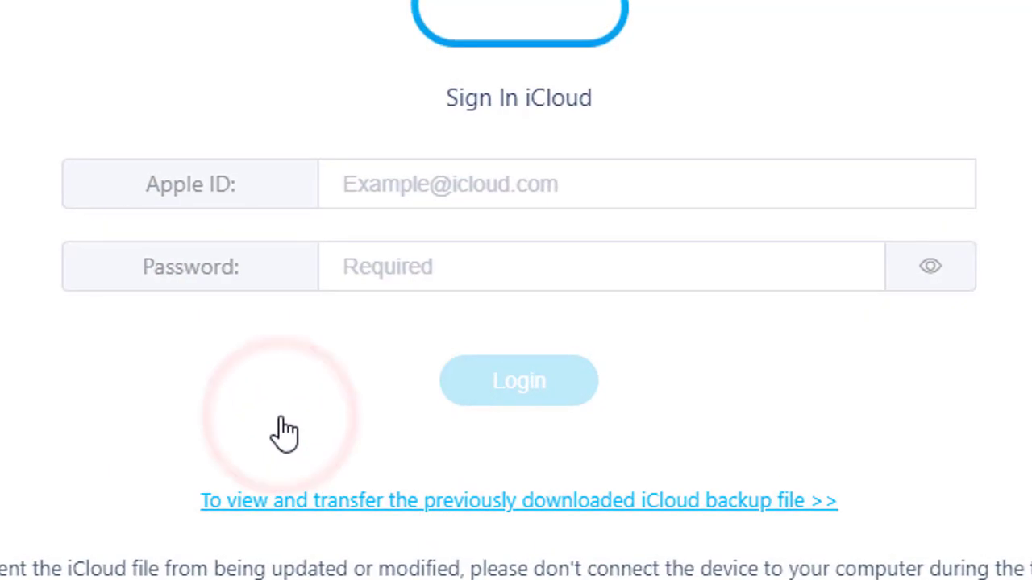
{"action": "left_click", "coordinate": [557, 183]}
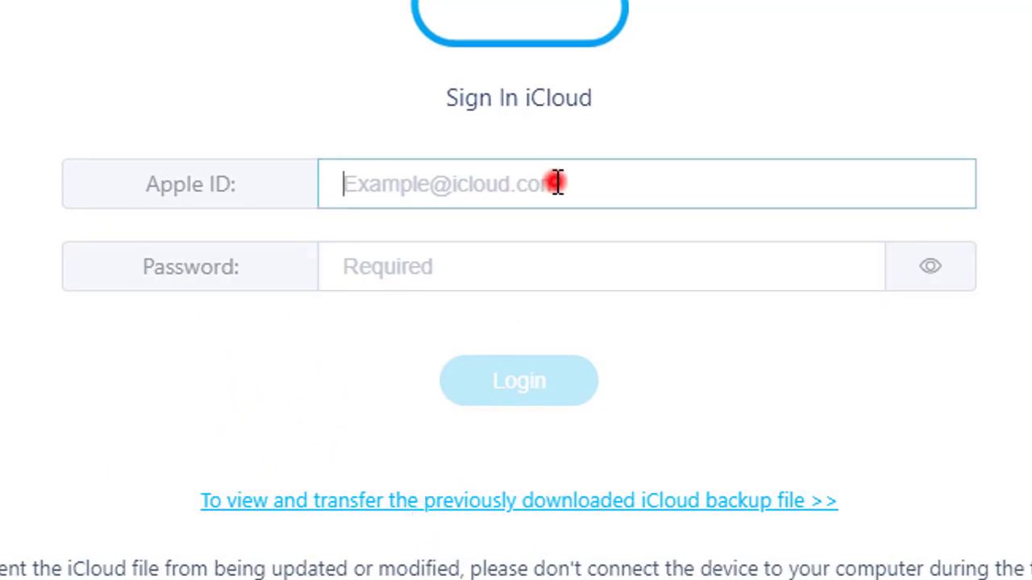
{"action": "left_click", "coordinate": [534, 267]}
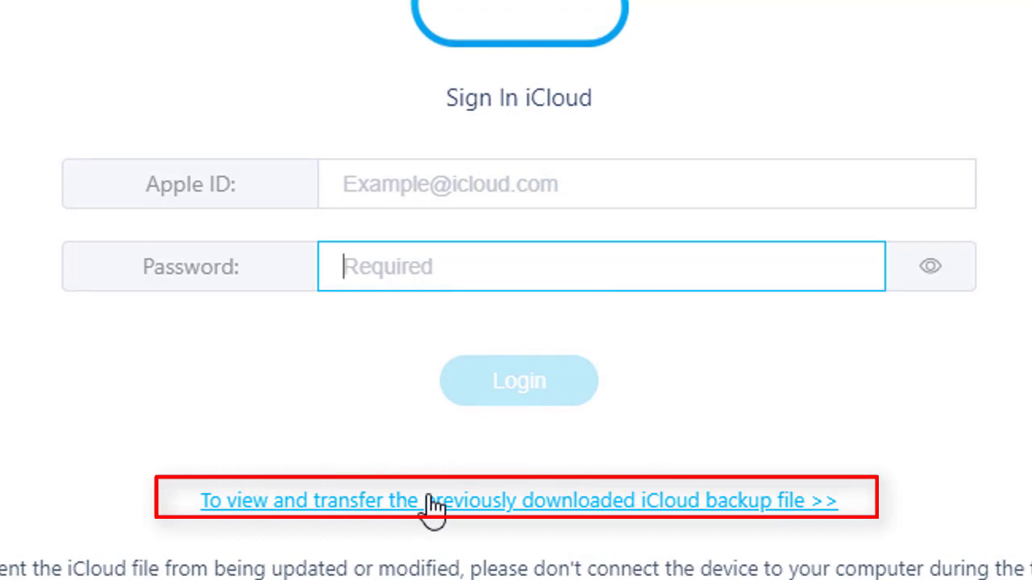
{"action": "left_click", "coordinate": [576, 501]}
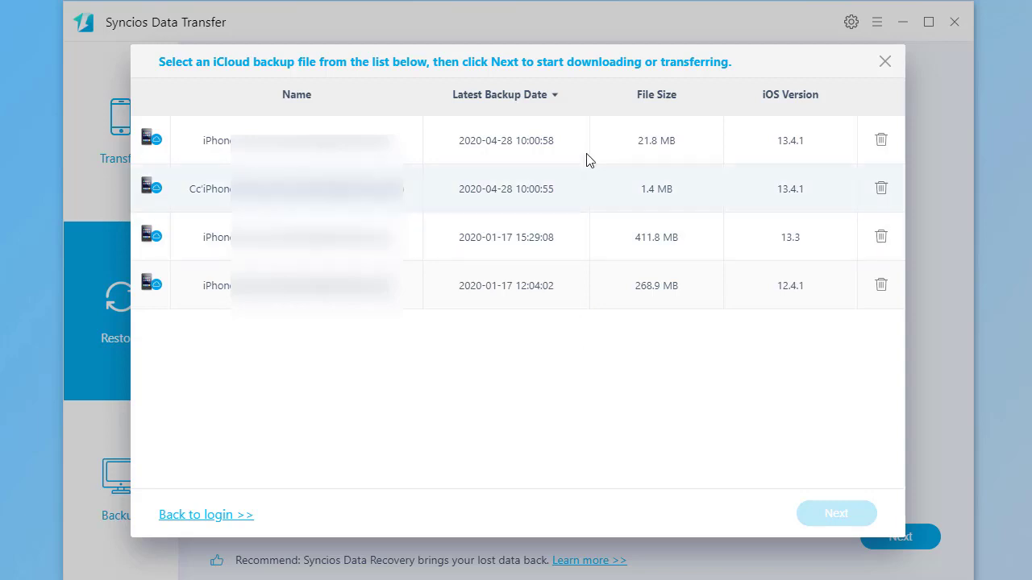
Choose the iOS 13.3 iCloud backup and select only Camera Roll and Photo Library
{"action": "left_click", "coordinate": [592, 231]}
{"action": "left_click", "coordinate": [822, 504]}
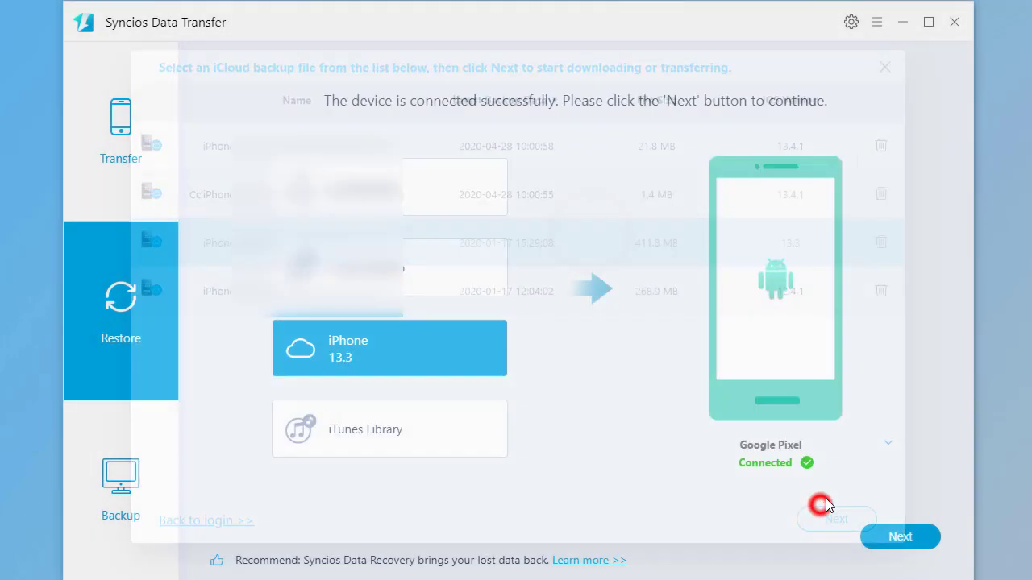
{"action": "left_click", "coordinate": [904, 534]}
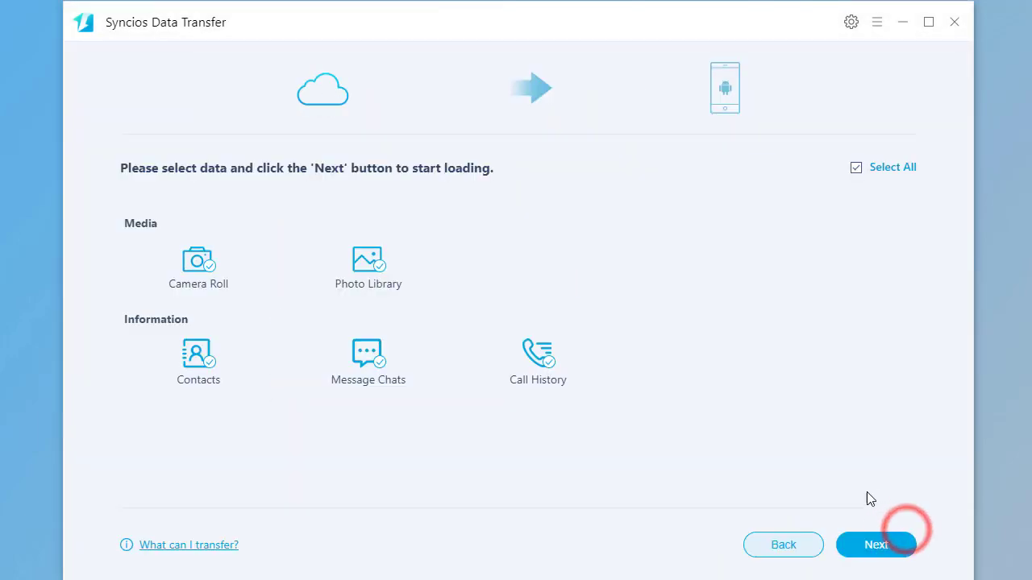
{"action": "left_click", "coordinate": [855, 172]}
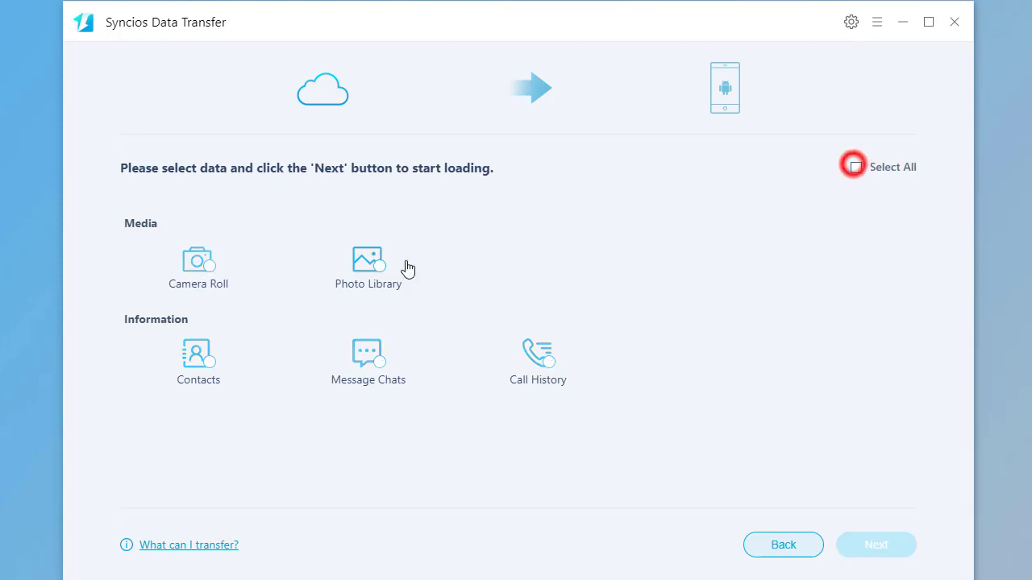
{"action": "left_click", "coordinate": [212, 267]}
{"action": "left_click", "coordinate": [381, 268]}
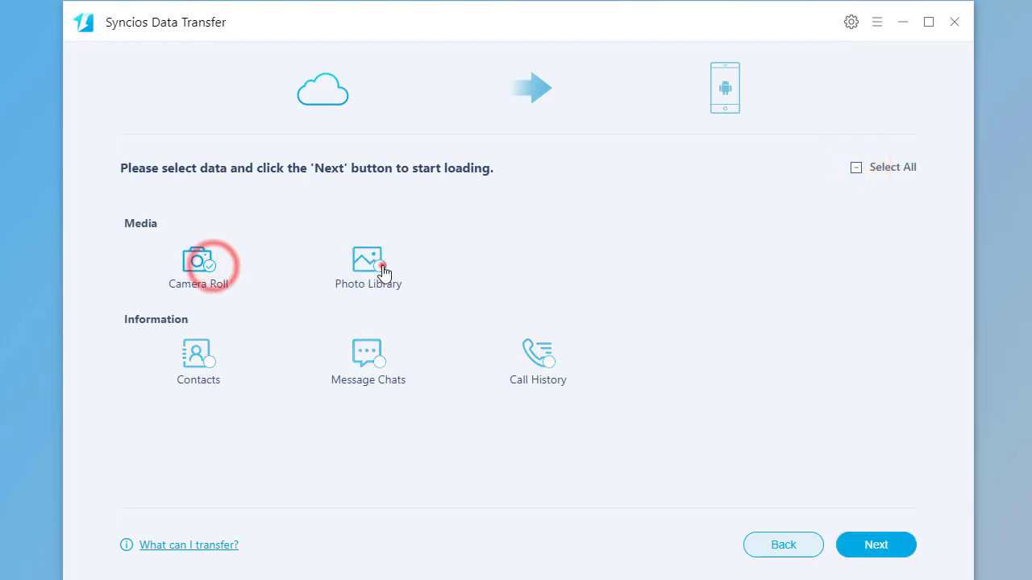
Transfer the photos to the Pixel (2/4 Camera Roll, 2 duplicates skipped) and dismiss the summary
{"action": "left_click", "coordinate": [854, 542]}
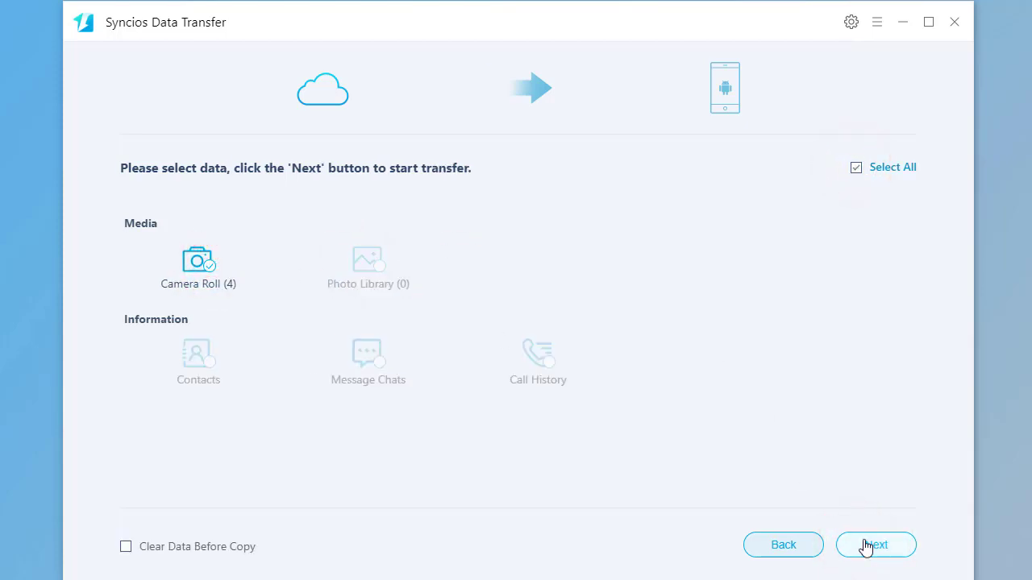
{"action": "left_click", "coordinate": [865, 544]}
{"action": "left_click", "coordinate": [564, 343]}
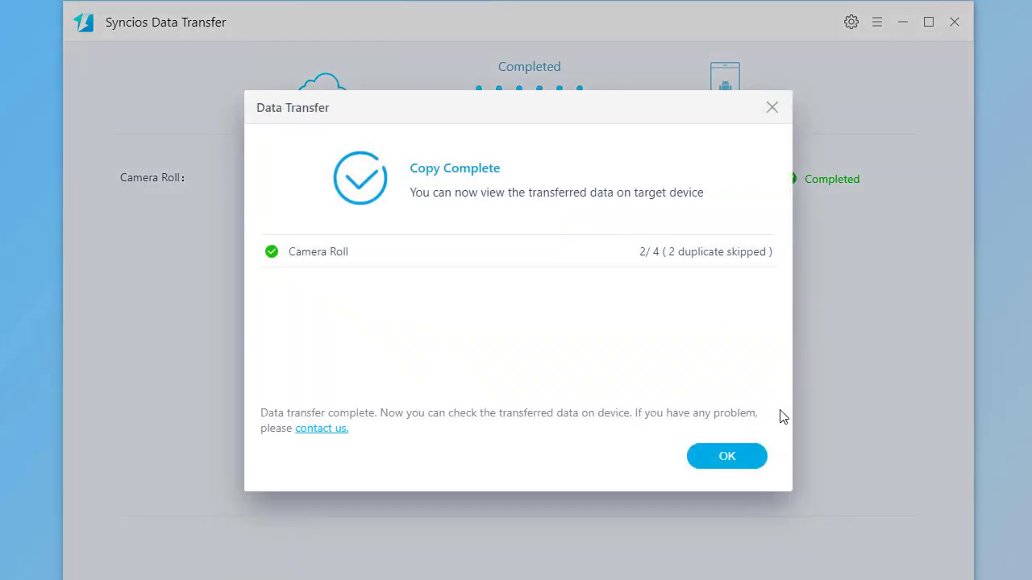
{"action": "left_click", "coordinate": [742, 460]}
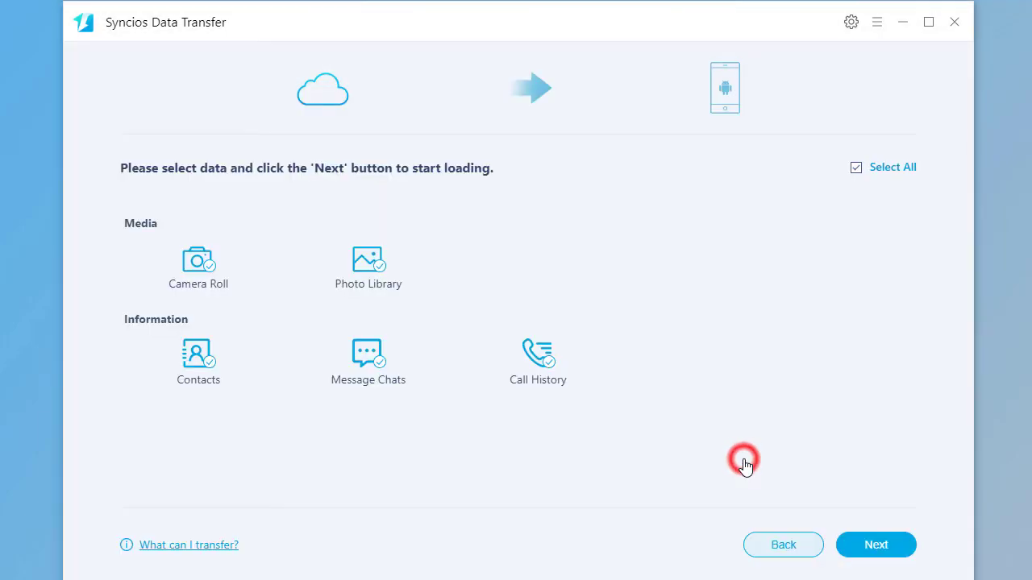
Go back to the backup source choices and close Syncios Data Transfer
{"action": "left_click", "coordinate": [801, 538]}
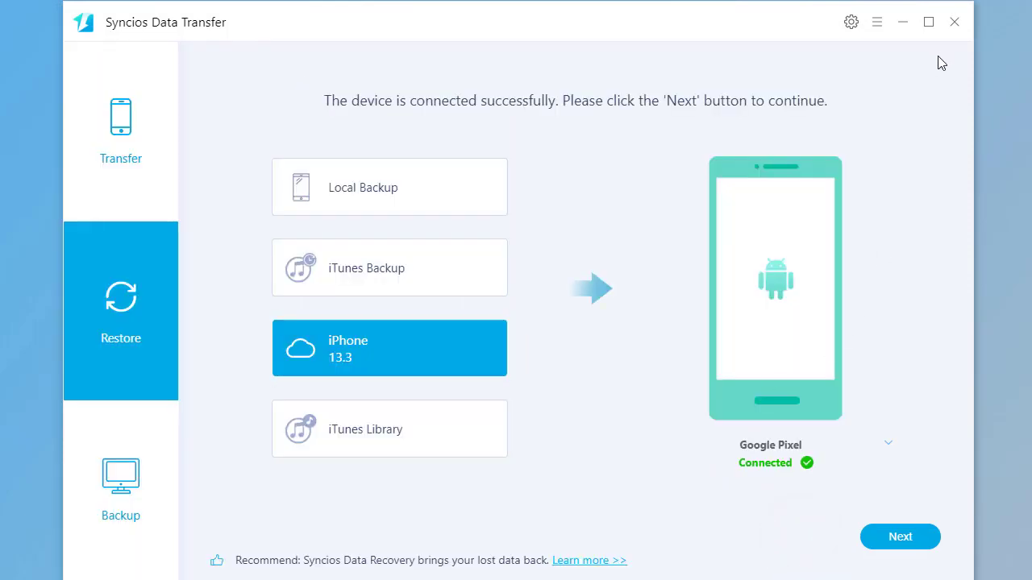
{"action": "left_click", "coordinate": [953, 23]}
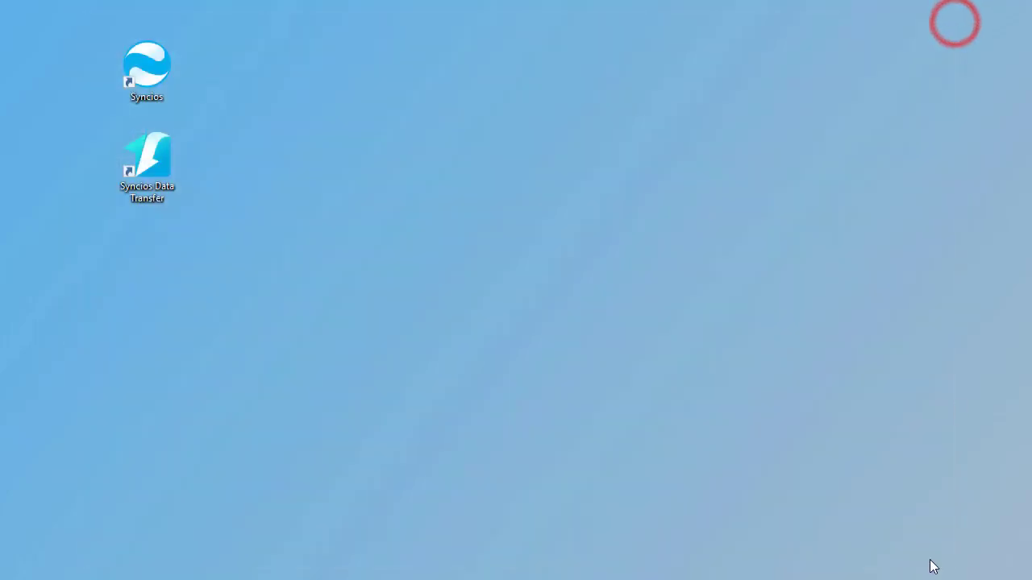